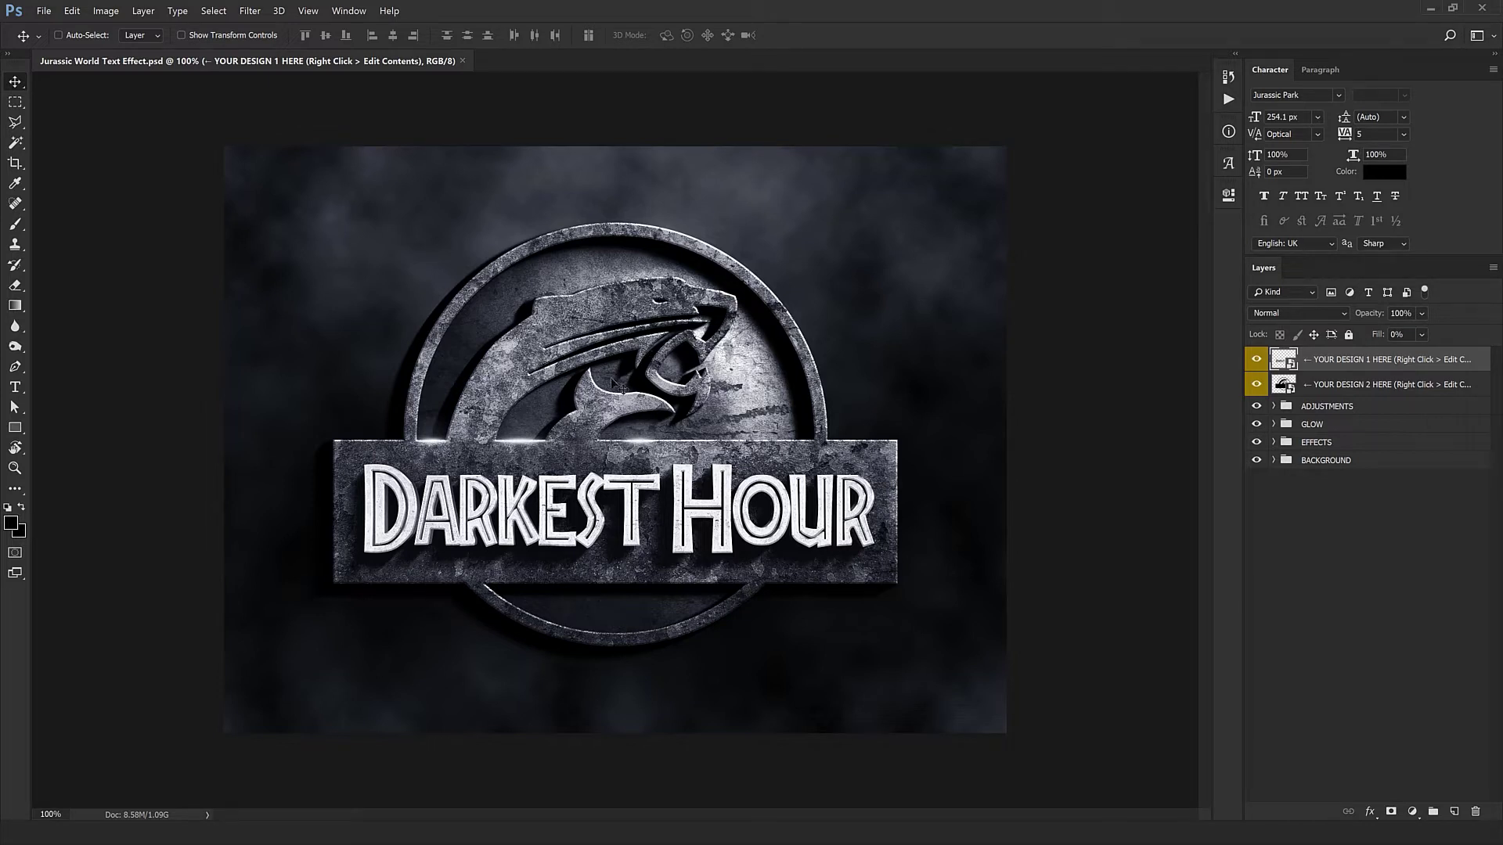
Open the contents of the YOUR DESIGN 2 HERE smart object for editing.
click(1339, 390)
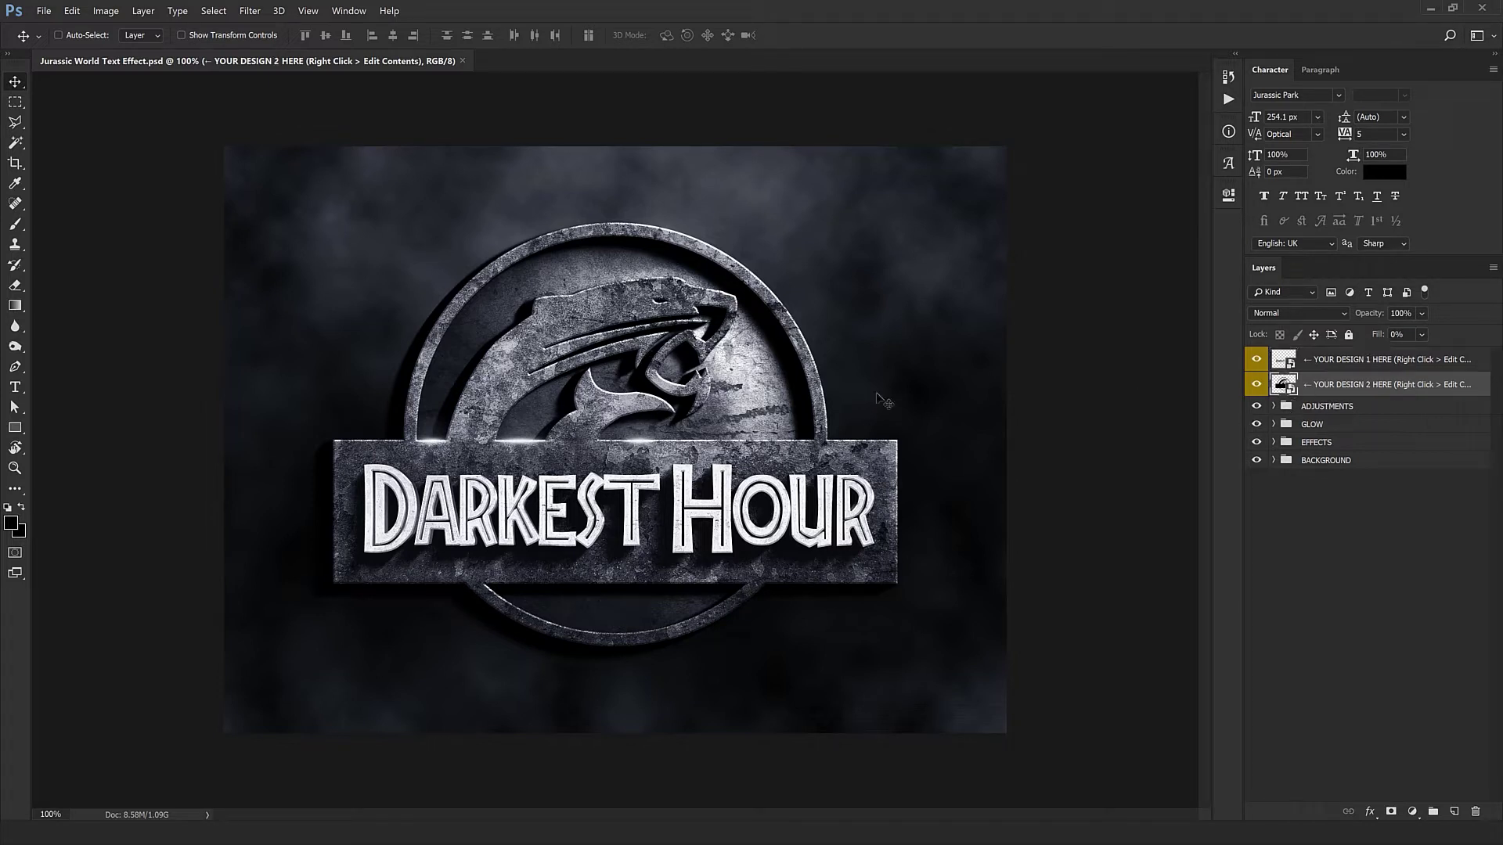
right_click(1354, 390)
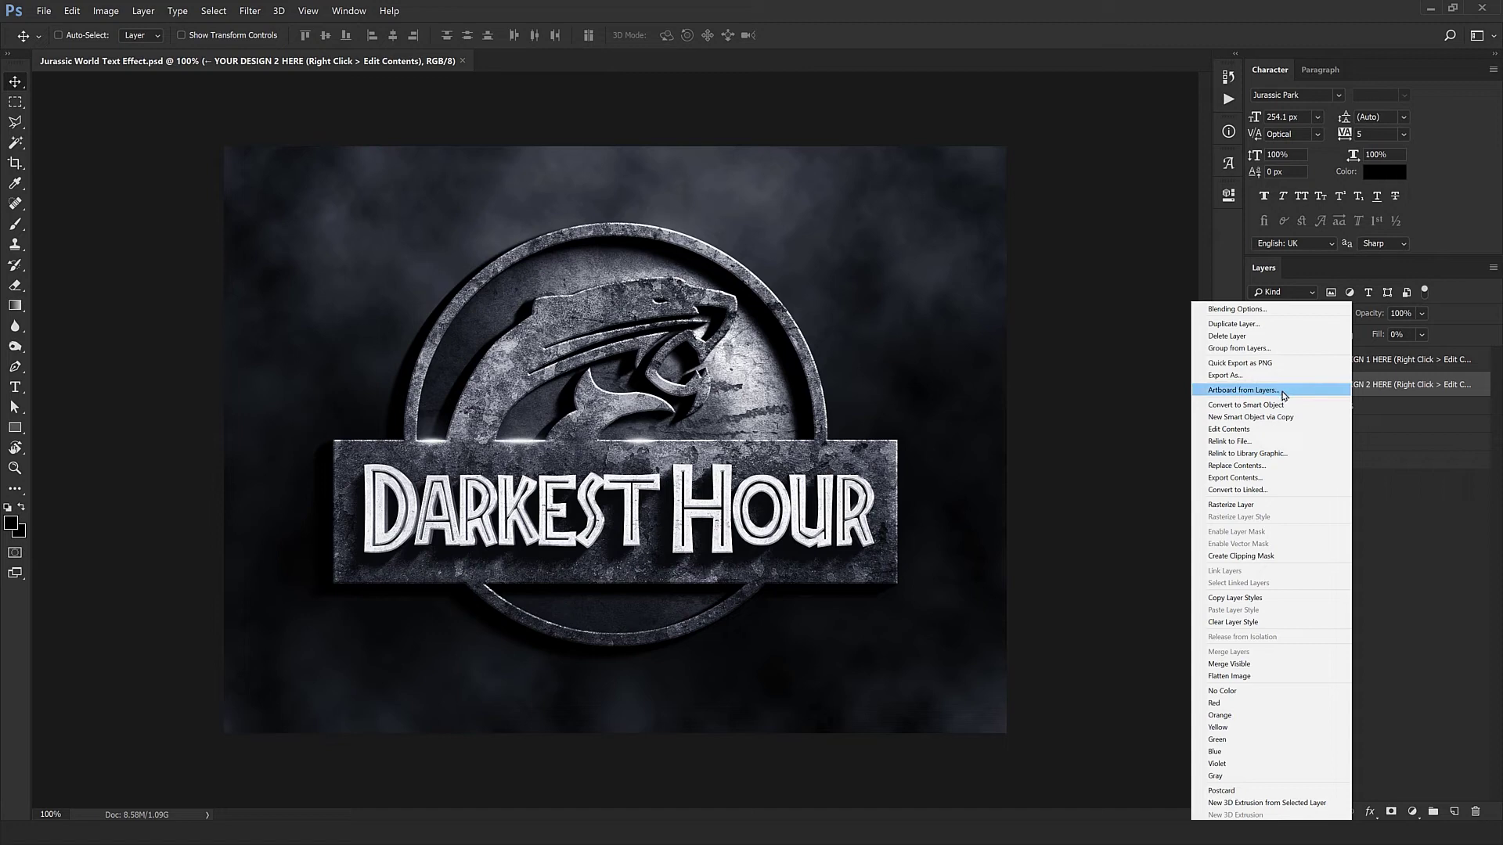
click(1232, 429)
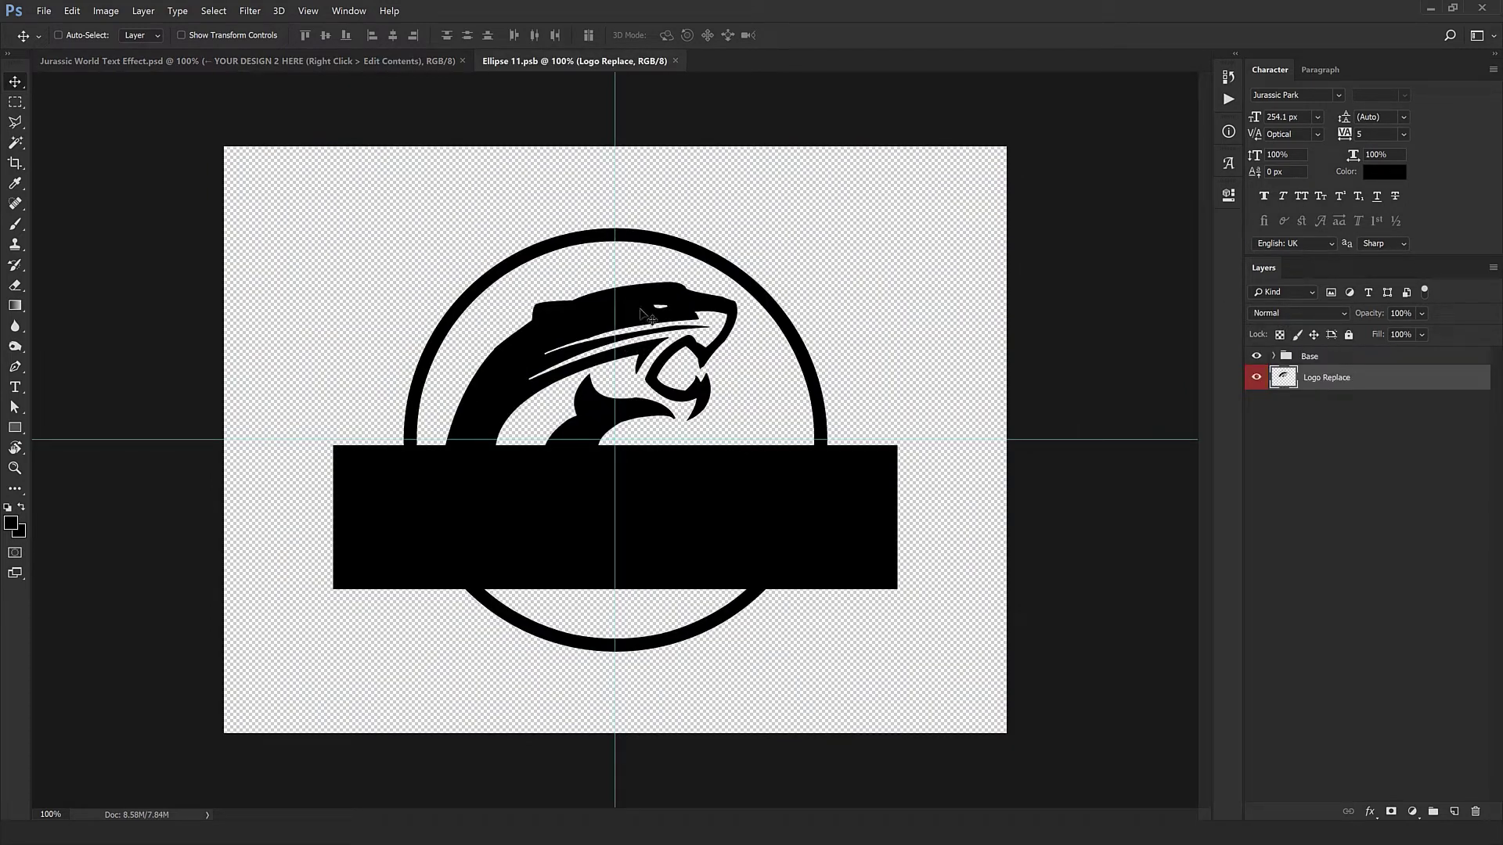
ctrl+click(599, 237)
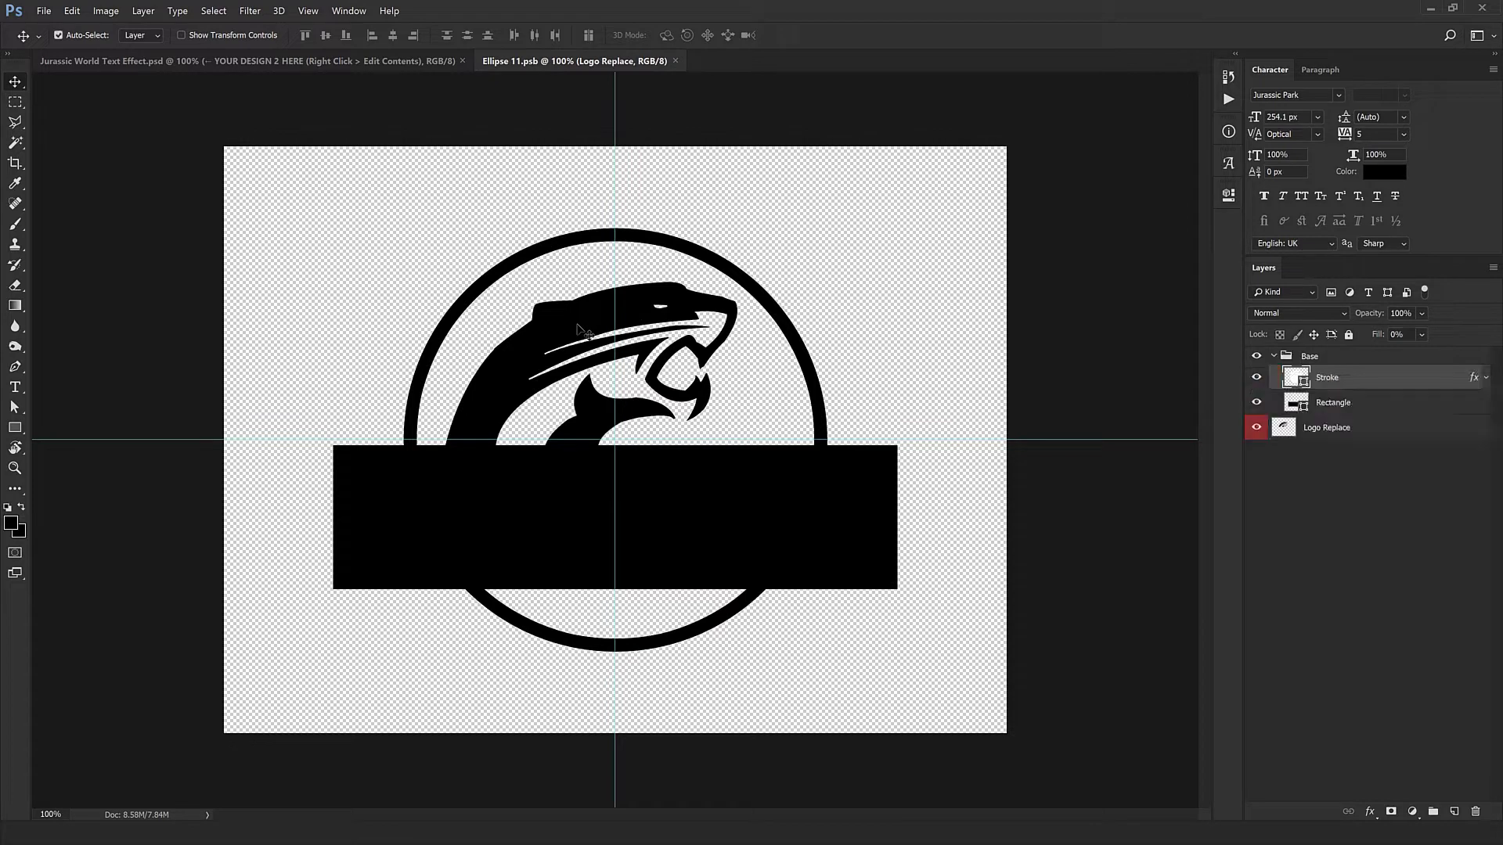
click(446, 60)
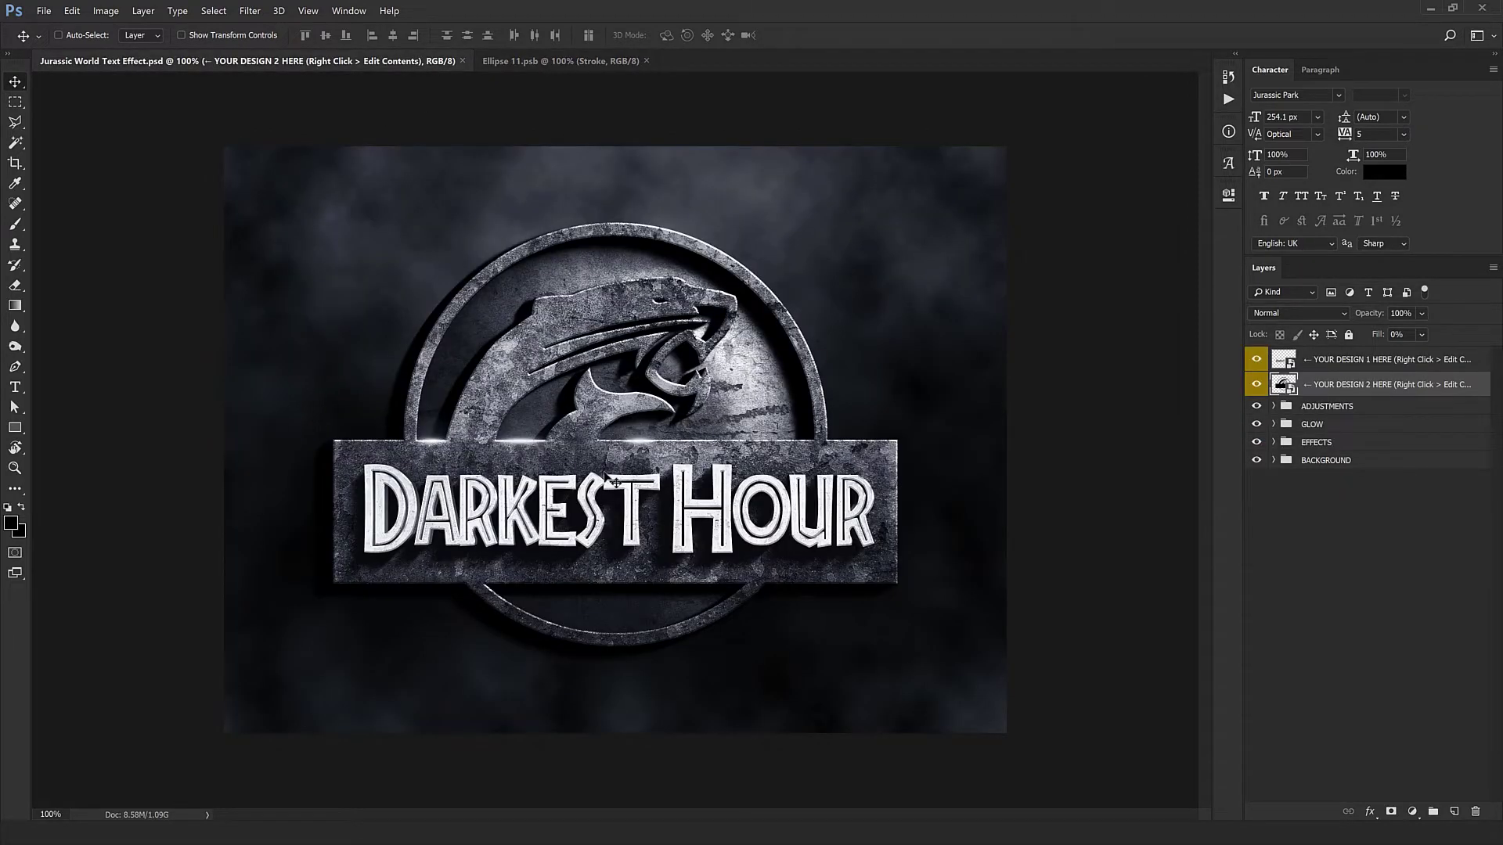
click(557, 61)
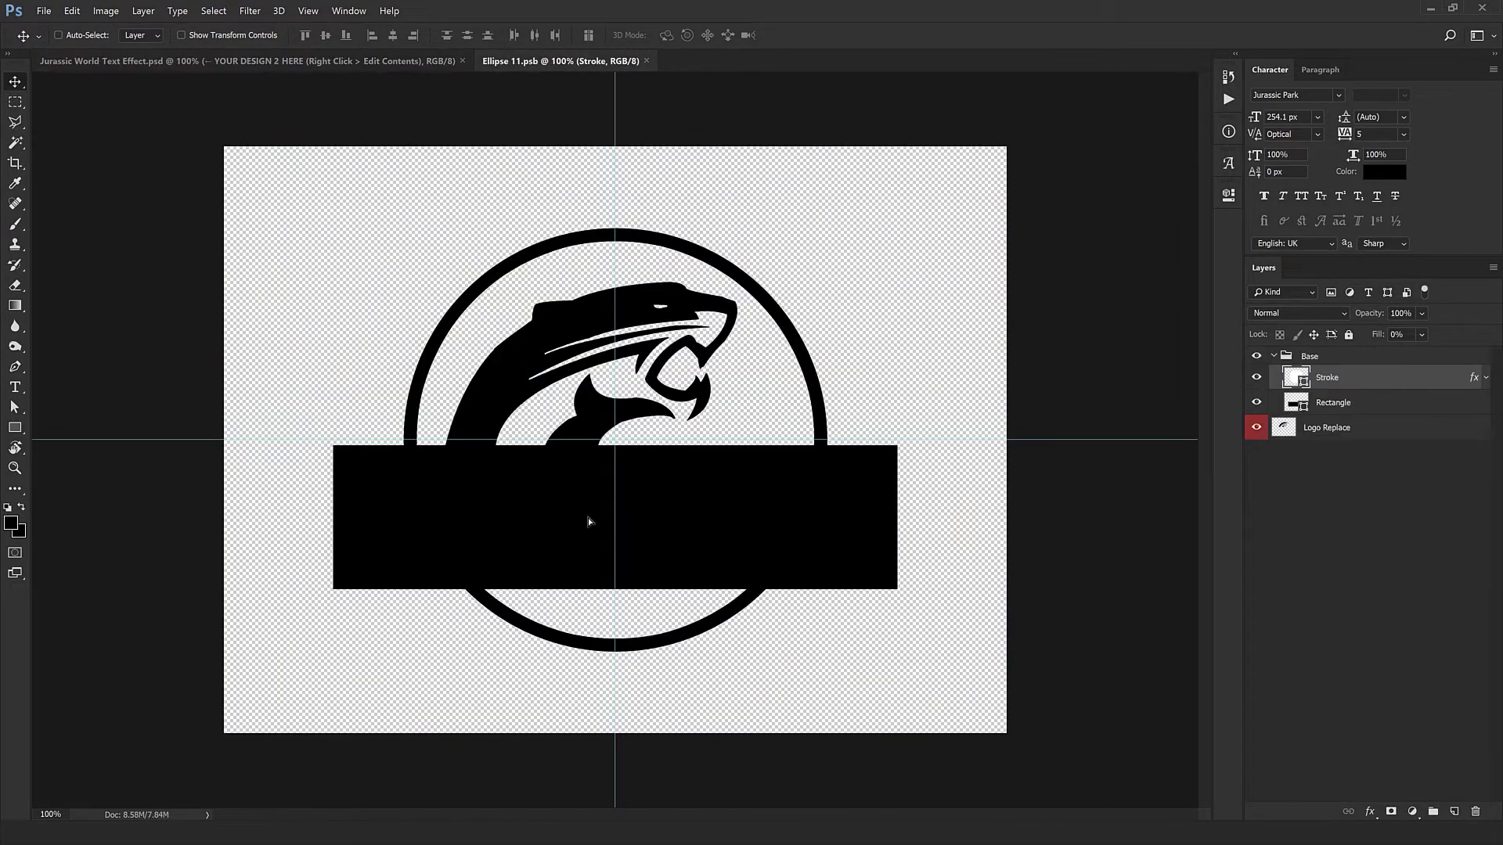
mouse_move(588, 520)
mouse_down()
mouse_move(670, 319)
mouse_move(636, 564)
mouse_up()
key(ctrl+z)
Select the Logo Replace layer, open the logo image from the Logo folder and compare it with Ellipse 11.psb.
click(1321, 429)
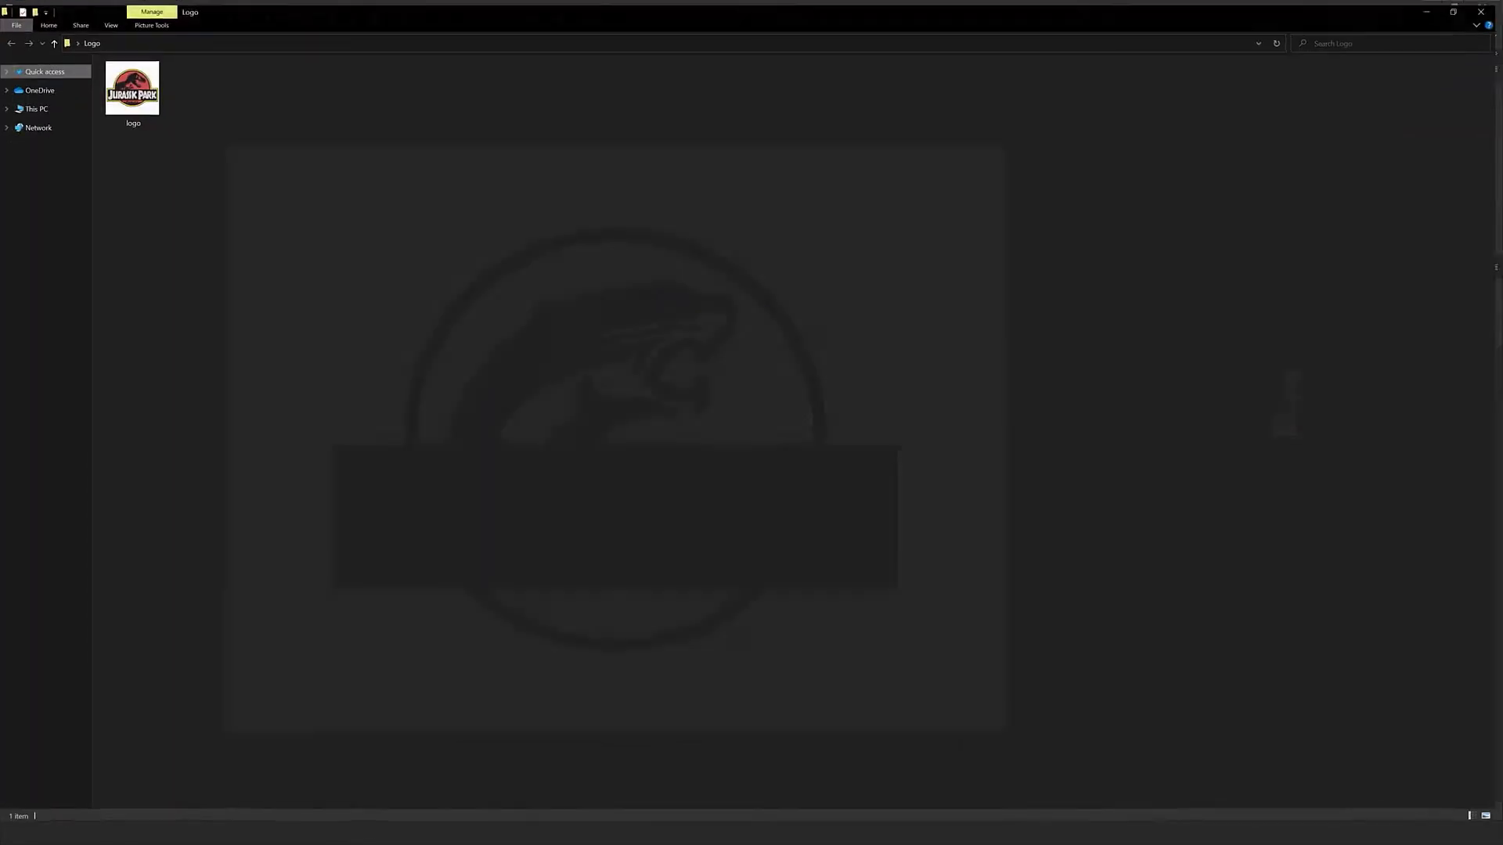
drag(133, 86, 686, 4)
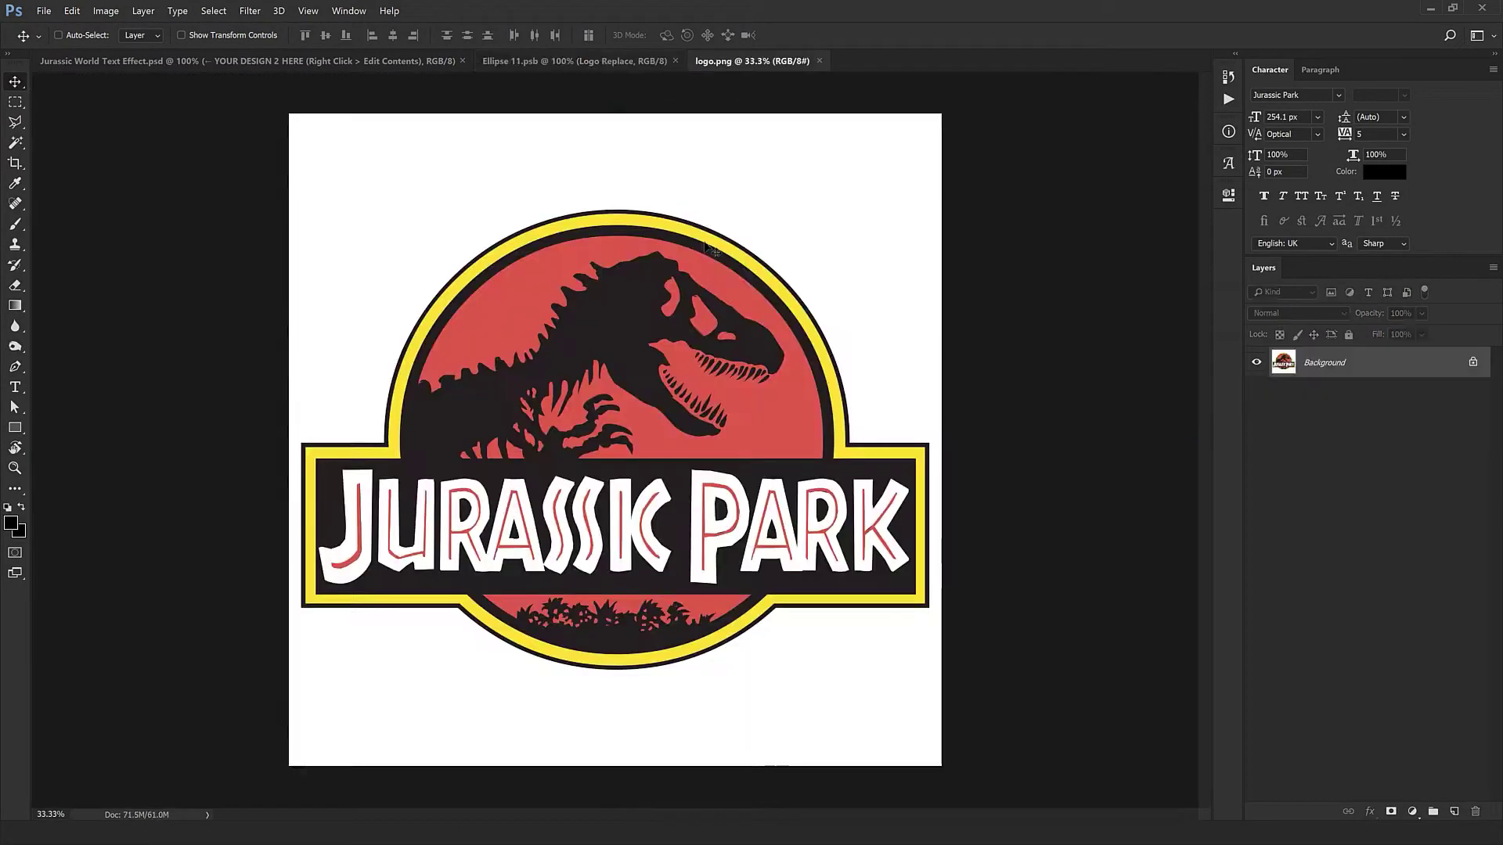
click(505, 62)
click(748, 62)
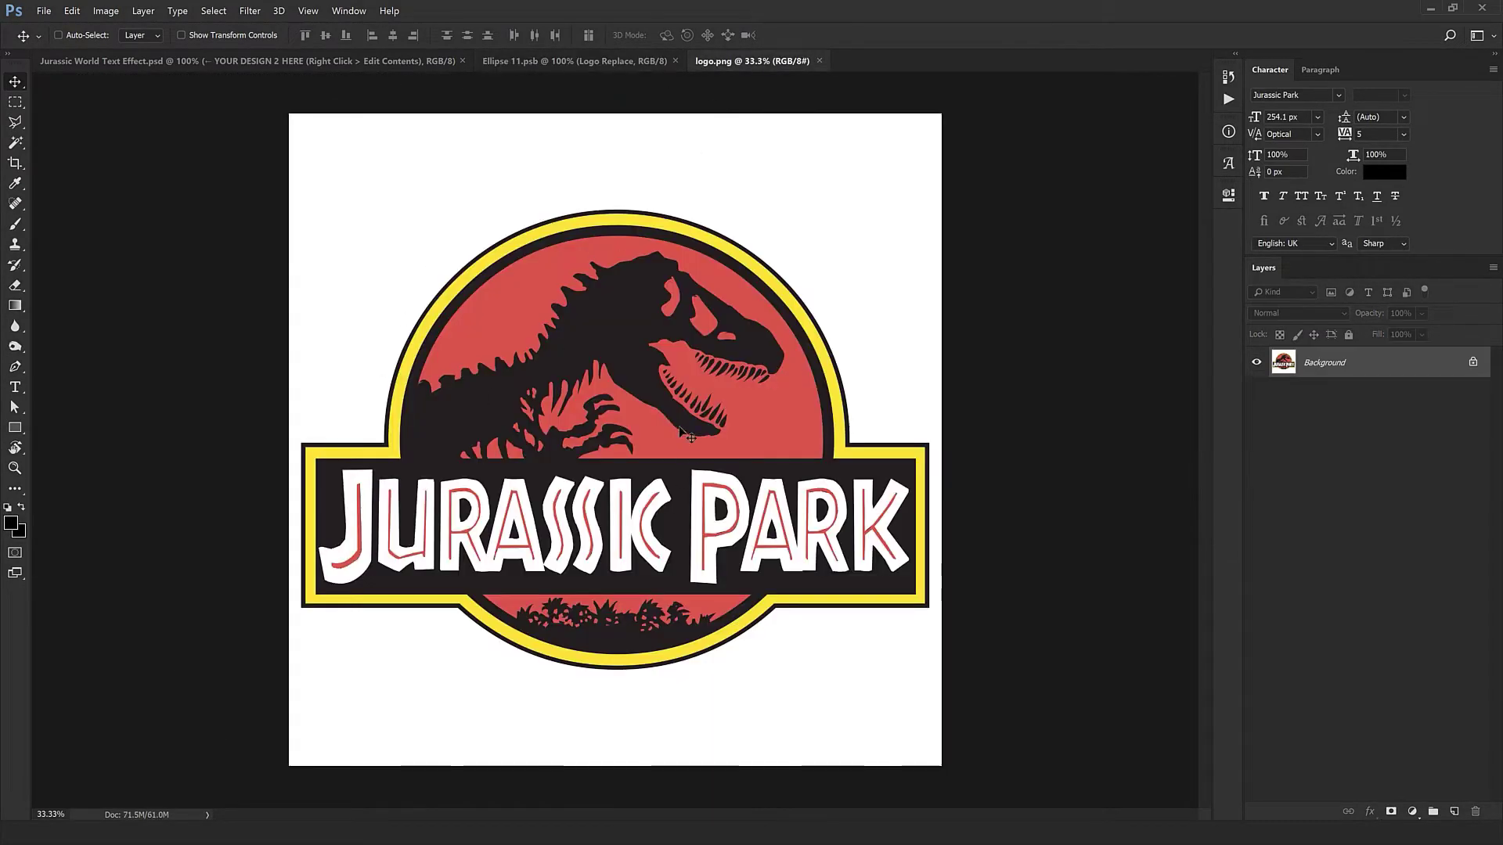
click(622, 62)
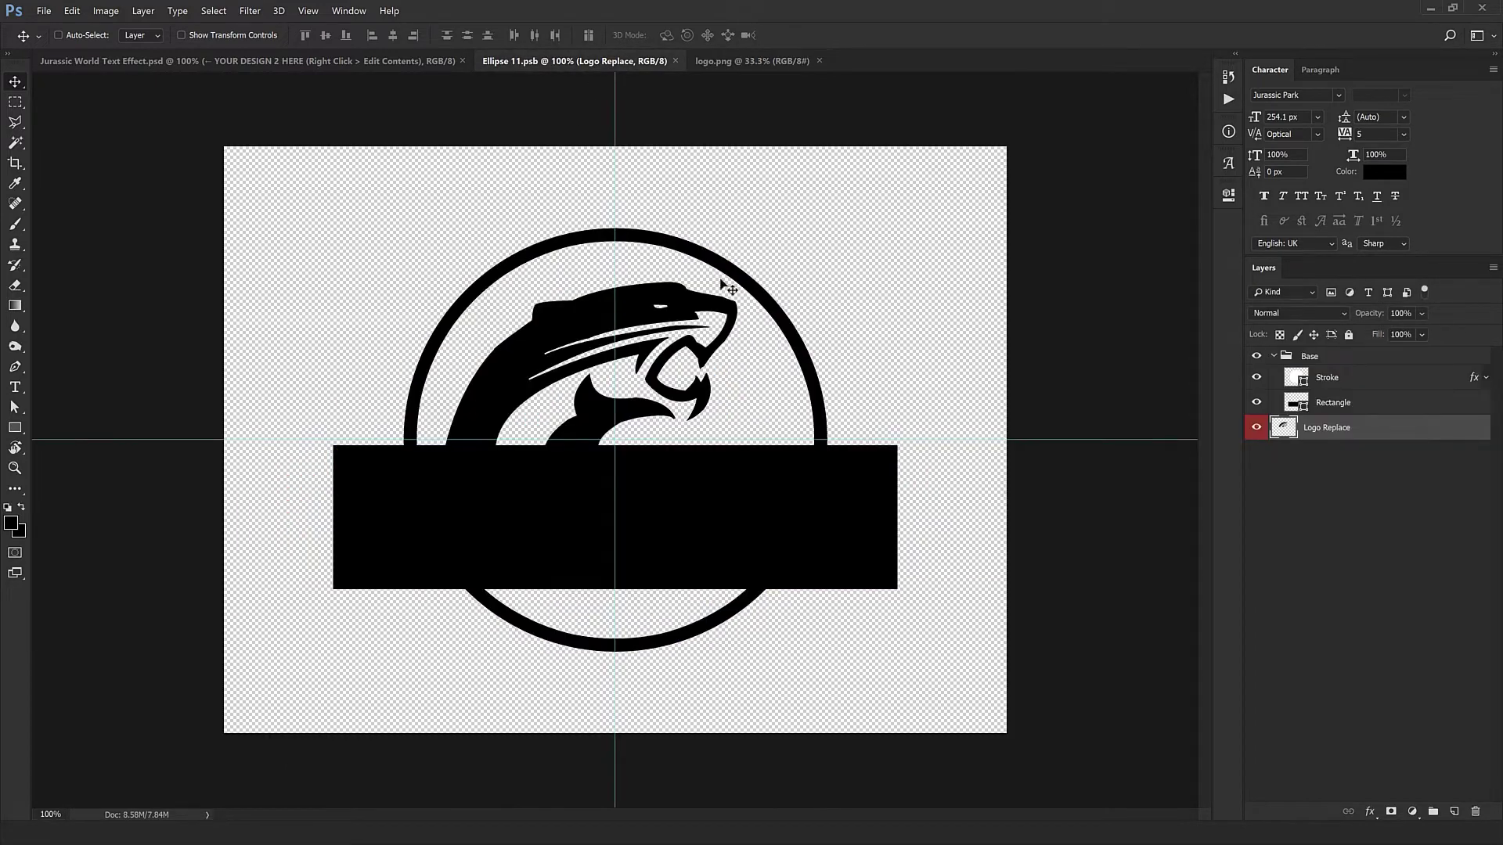
click(735, 67)
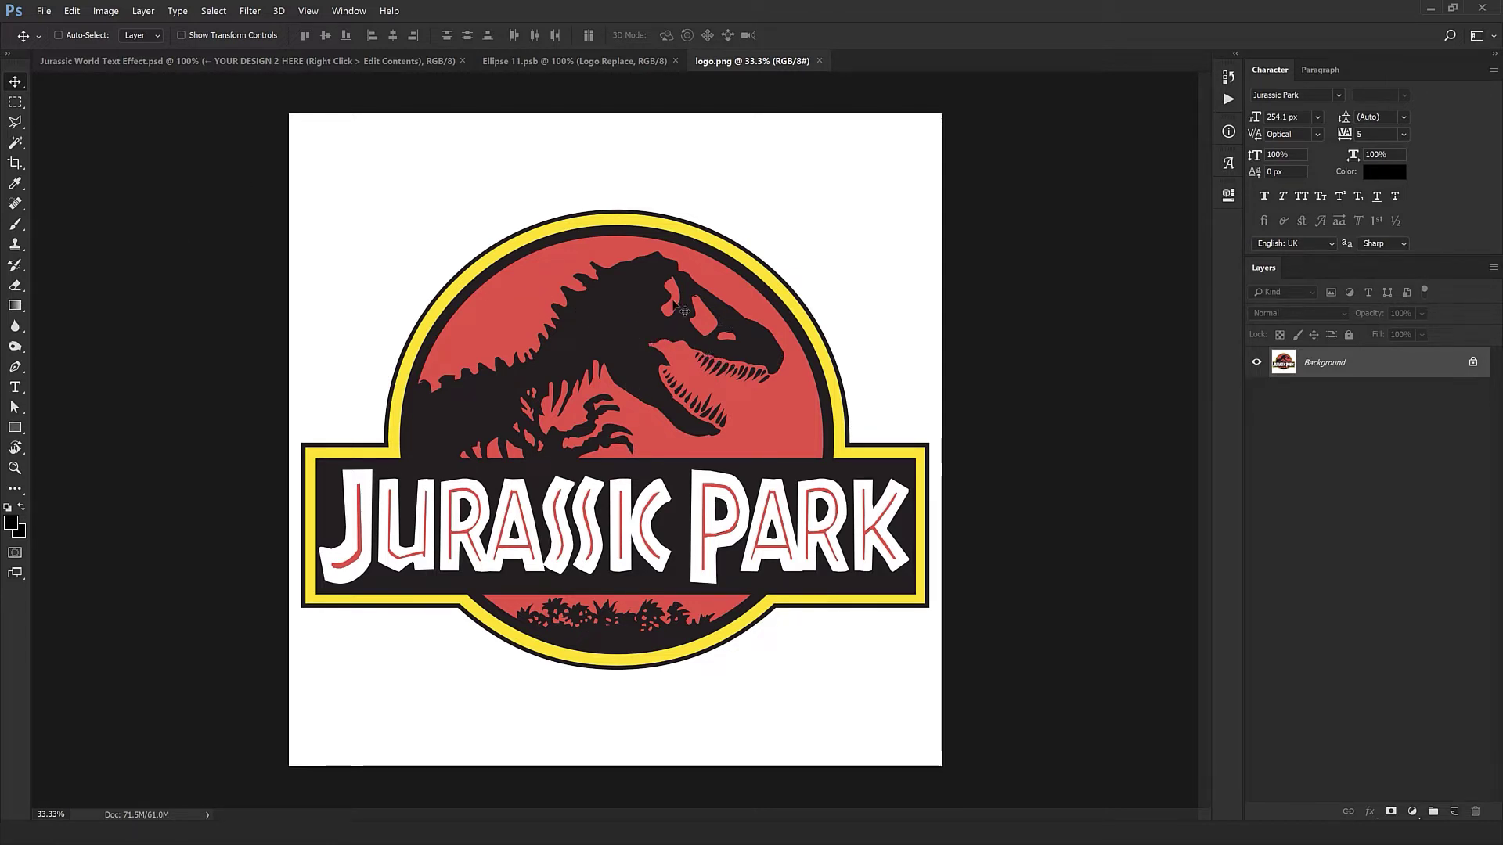
Select the logo's black artwork with the Magic Wand, copy it to a new layer and hide the Background layer.
click(17, 143)
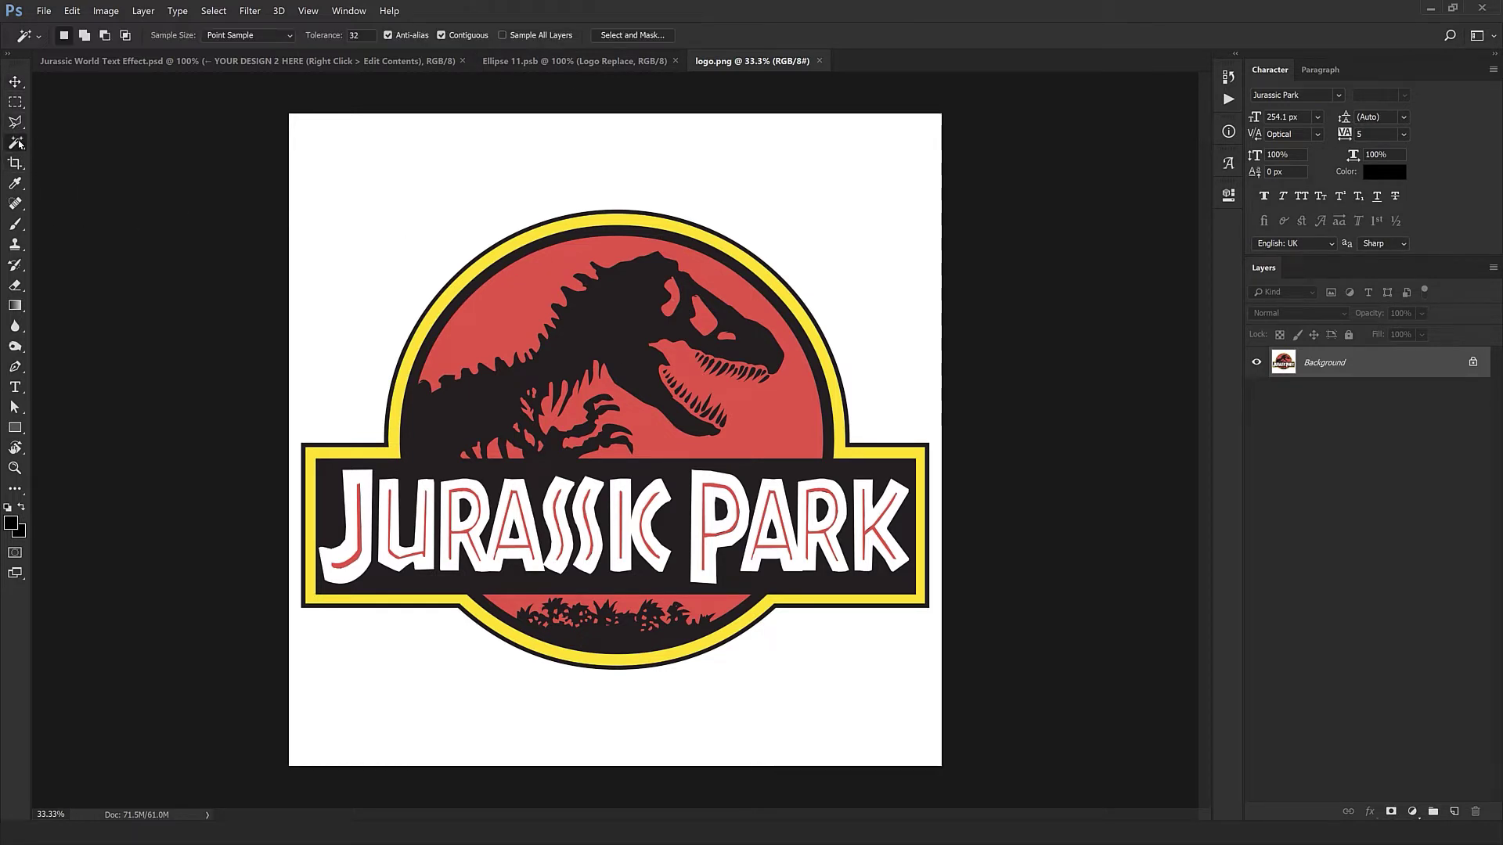
right_click(19, 144)
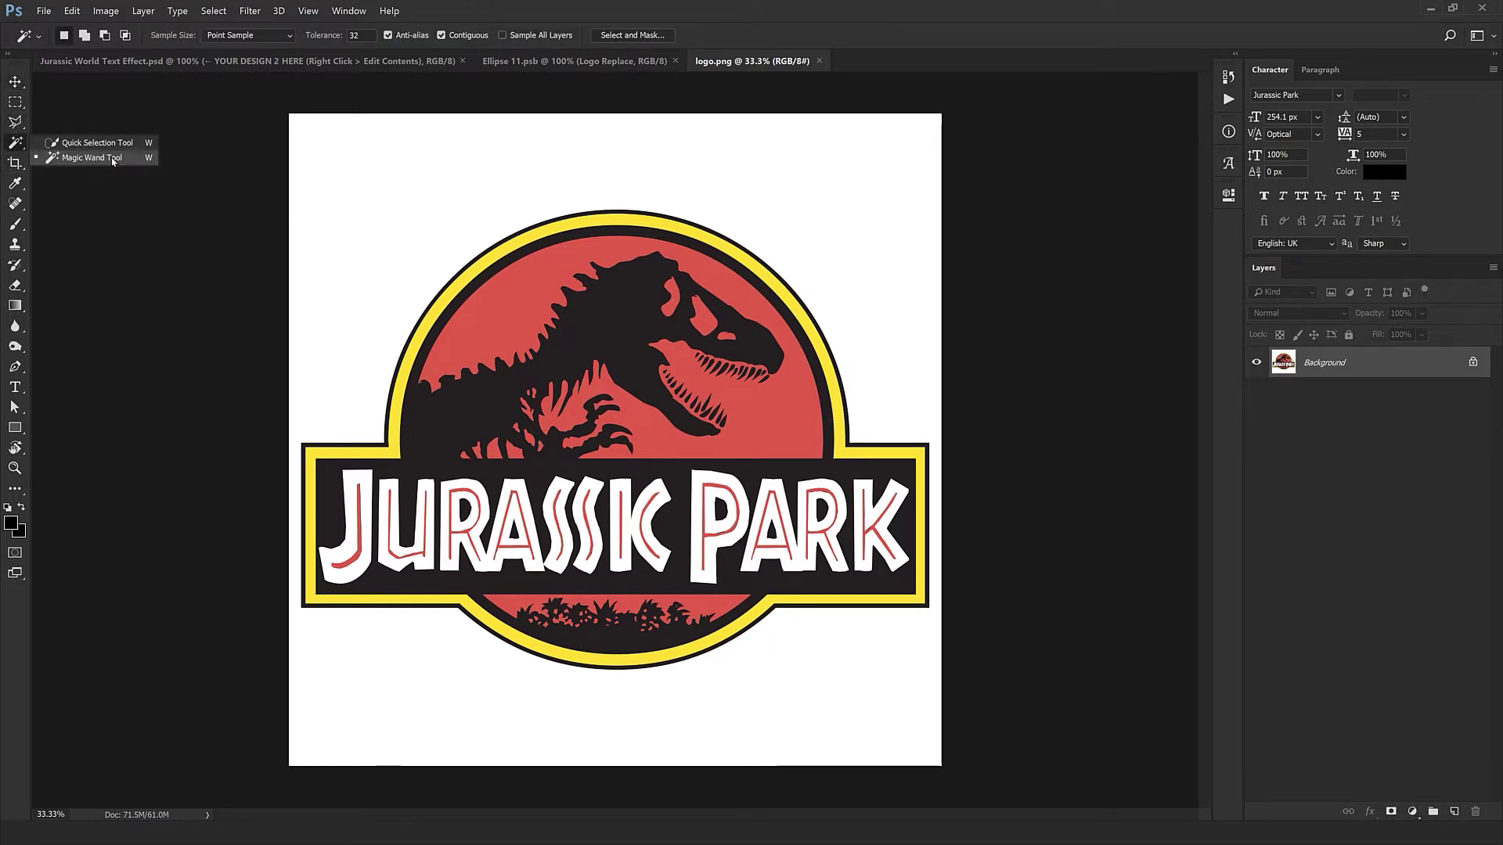
click(113, 159)
click(717, 344)
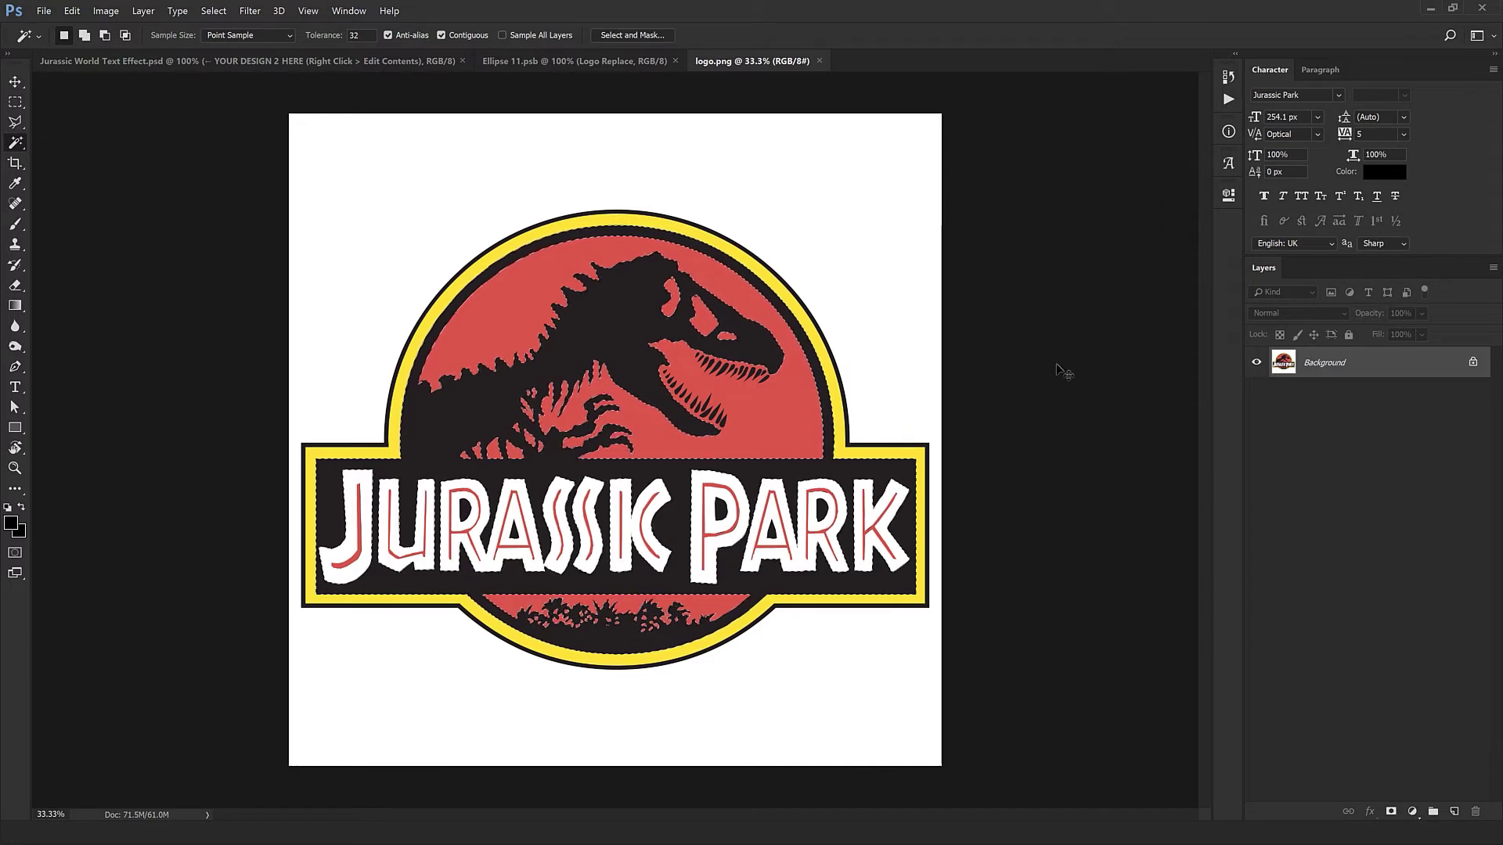
key(ctrl+j)
click(1256, 393)
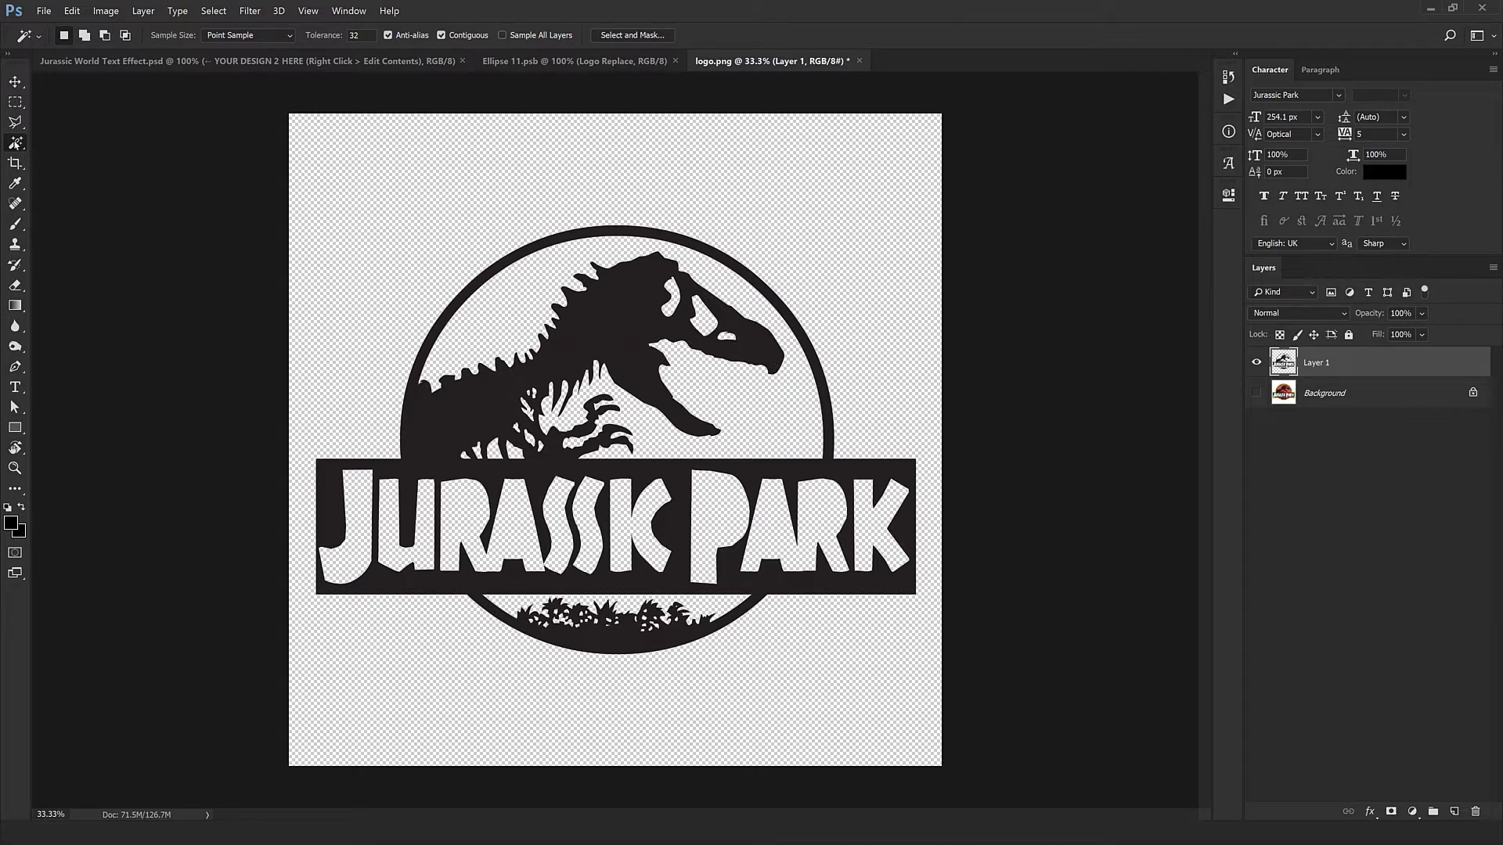
Outline the dinosaur inside the circle with a Polygonal Lasso selection, closing it along the upper edge of the banner.
key(l)
click(804, 377)
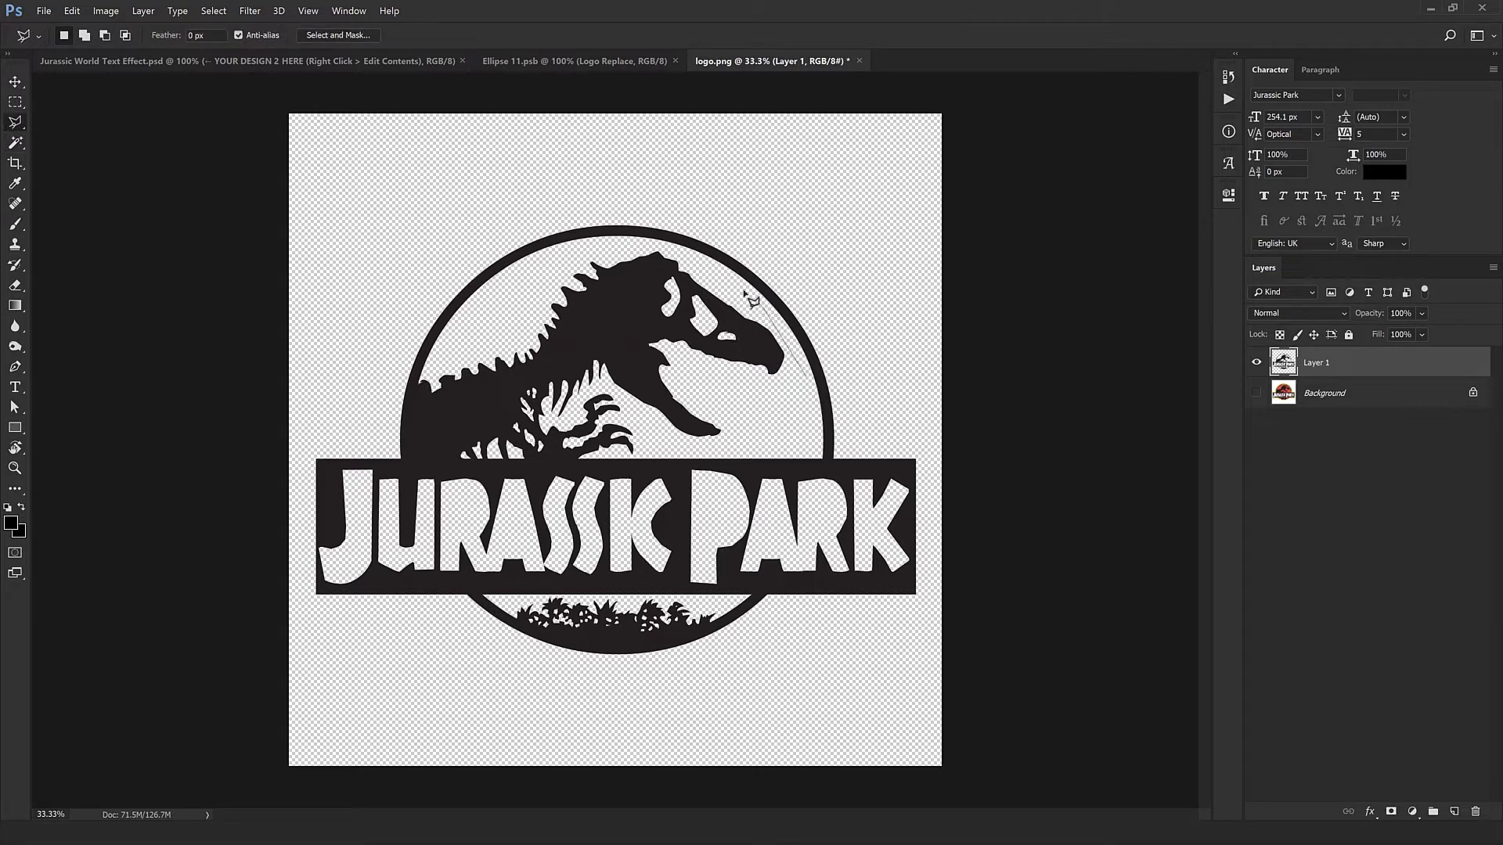
click(661, 249)
click(568, 259)
click(418, 382)
click(417, 465)
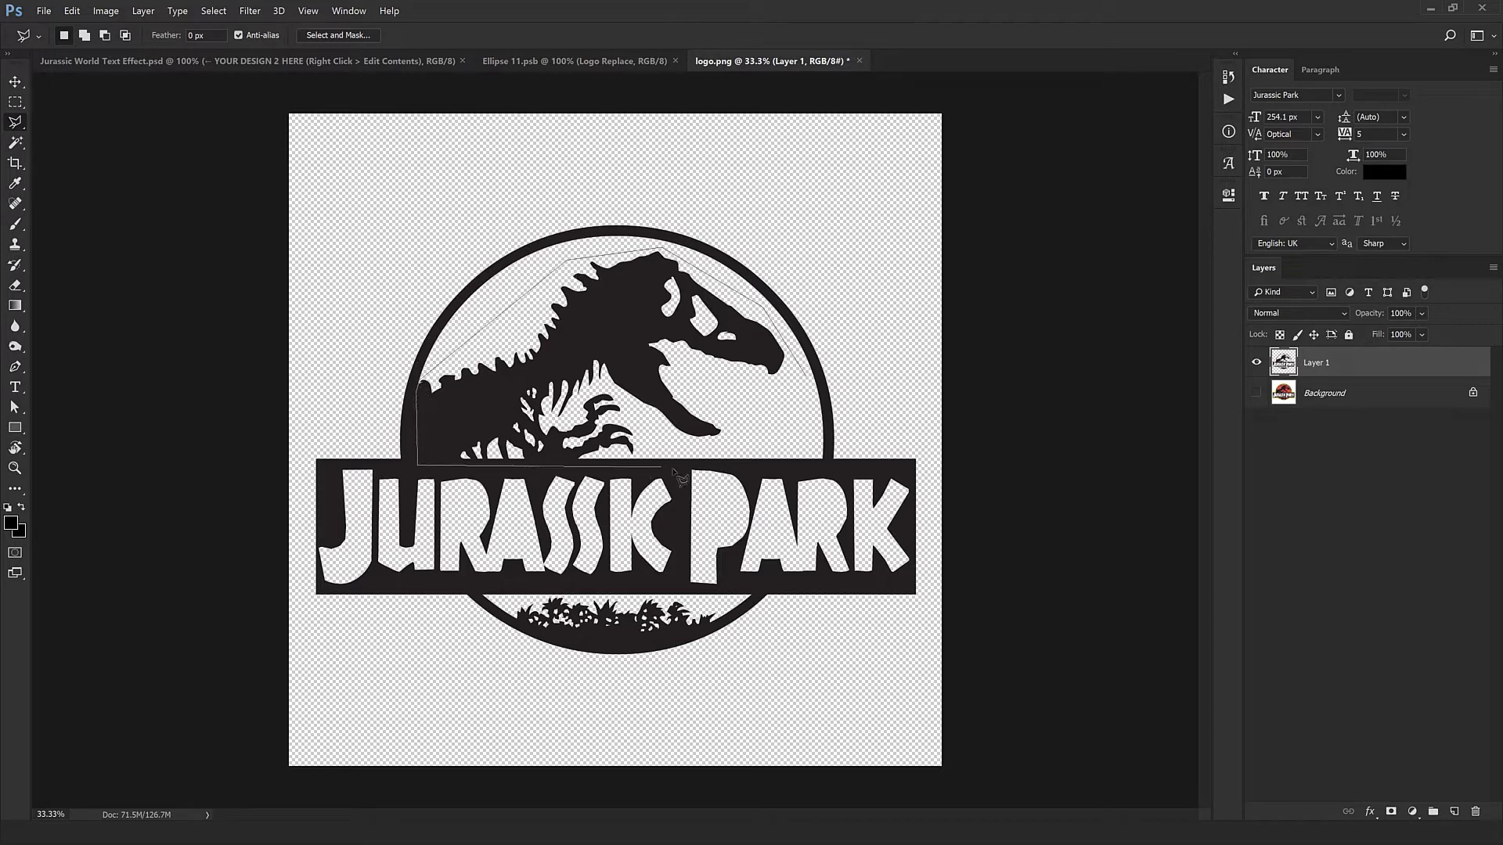
click(742, 466)
click(804, 377)
Bring the selected dinosaur into Ellipse 11.psb and scale it to about 31.5% so it fits inside the circle.
key(v)
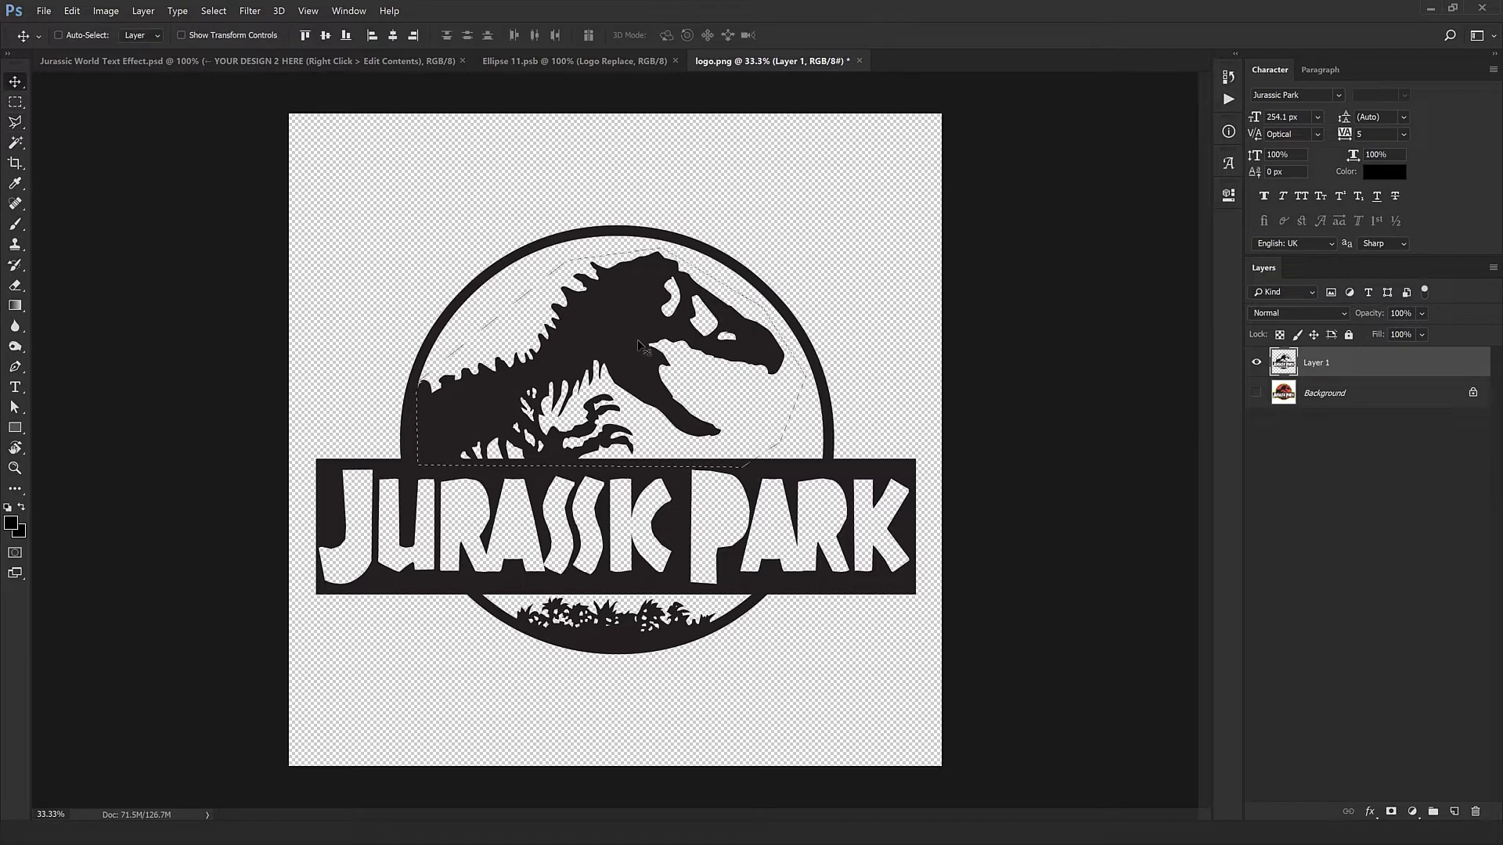
mouse_move(582, 288)
mouse_down()
mouse_move(649, 117)
mouse_move(618, 63)
mouse_move(714, 407)
mouse_move(724, 313)
mouse_up()
key(ctrl+t)
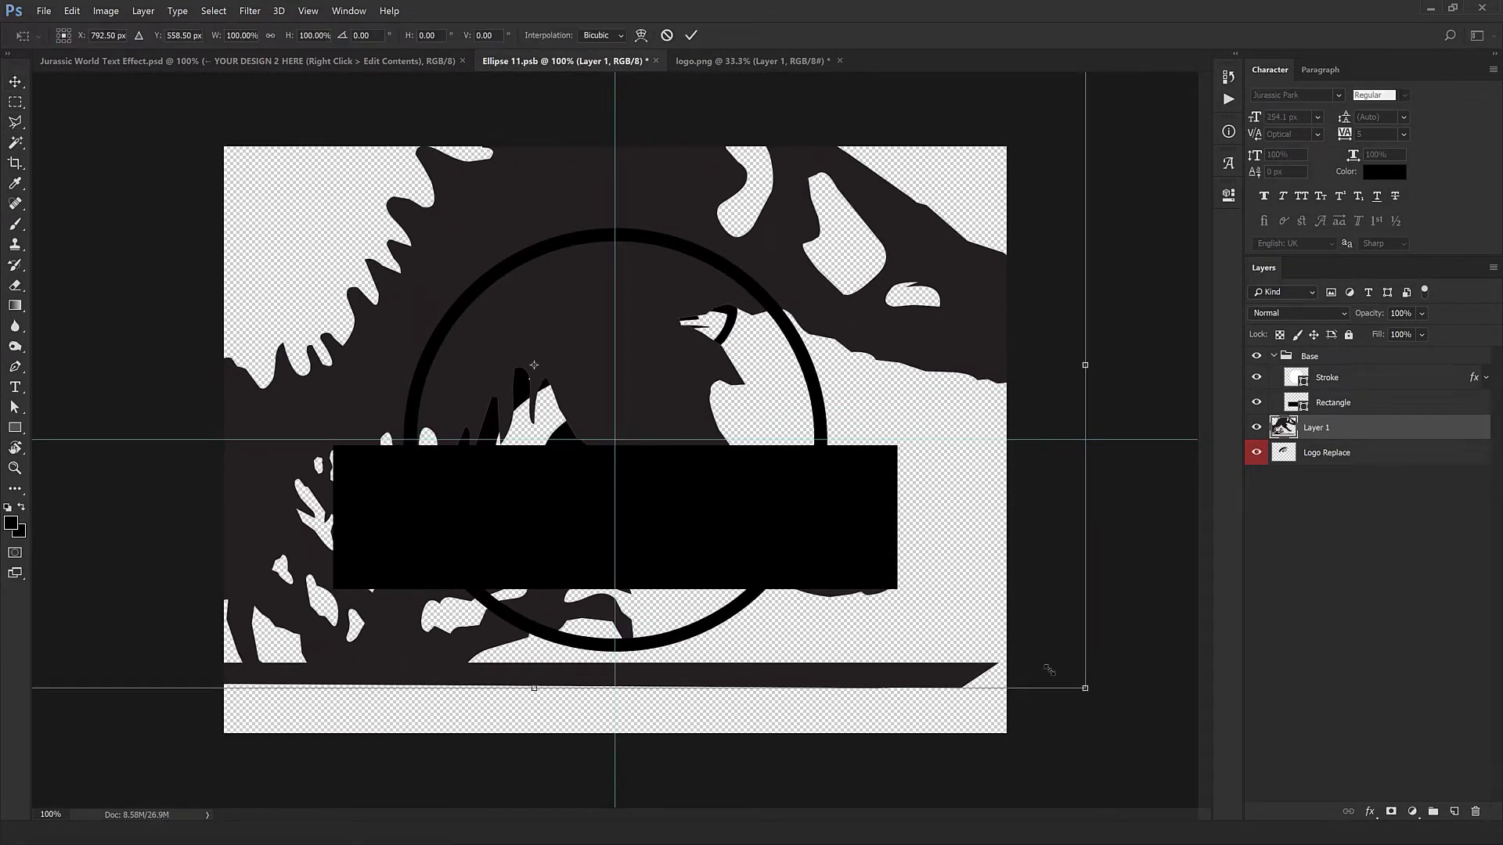
drag(1085, 688, 676, 505)
drag(661, 449, 708, 444)
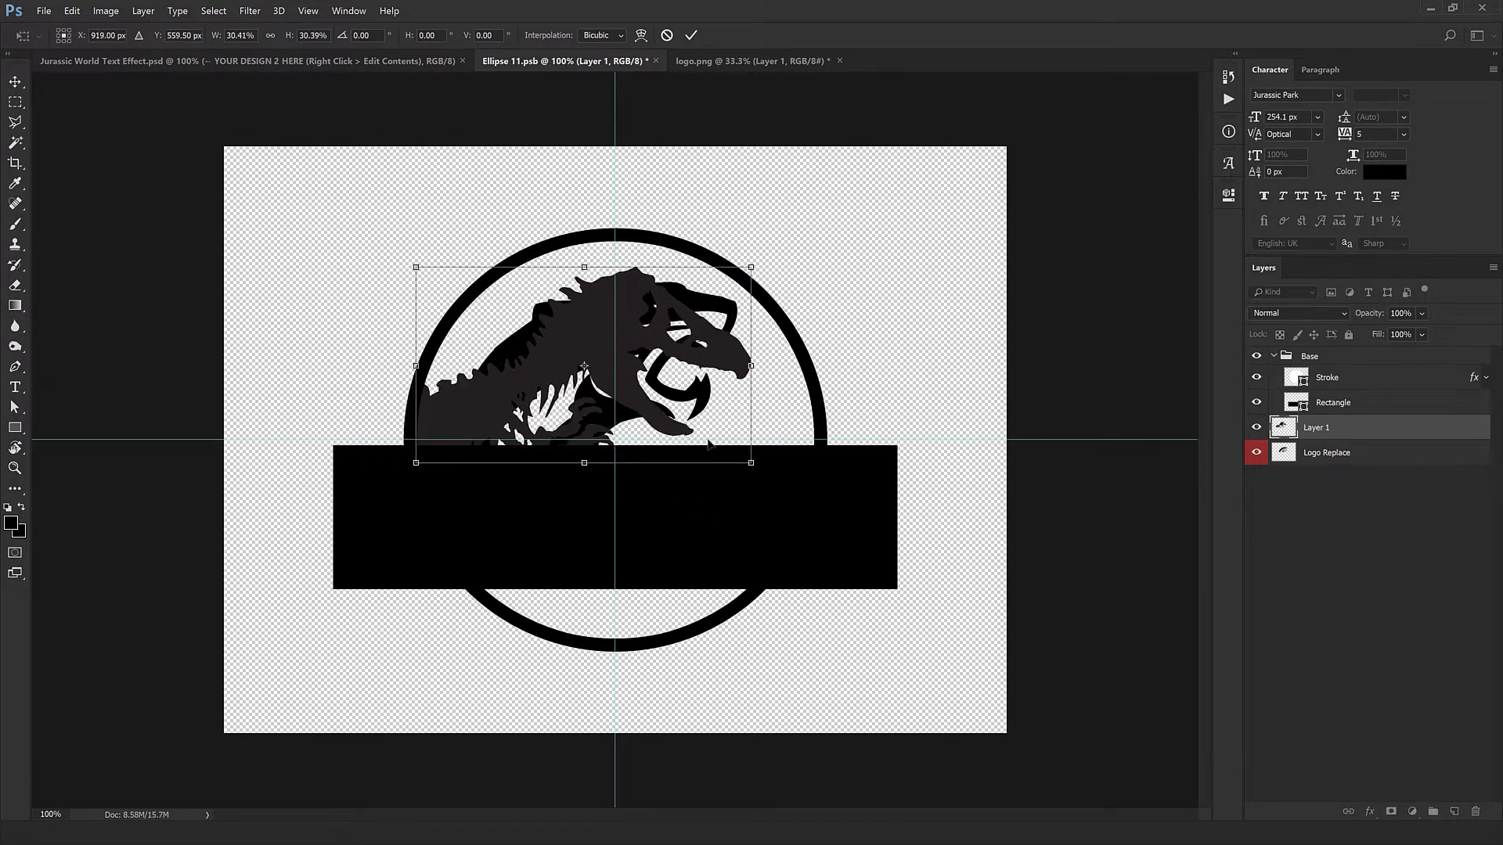
drag(750, 267, 769, 258)
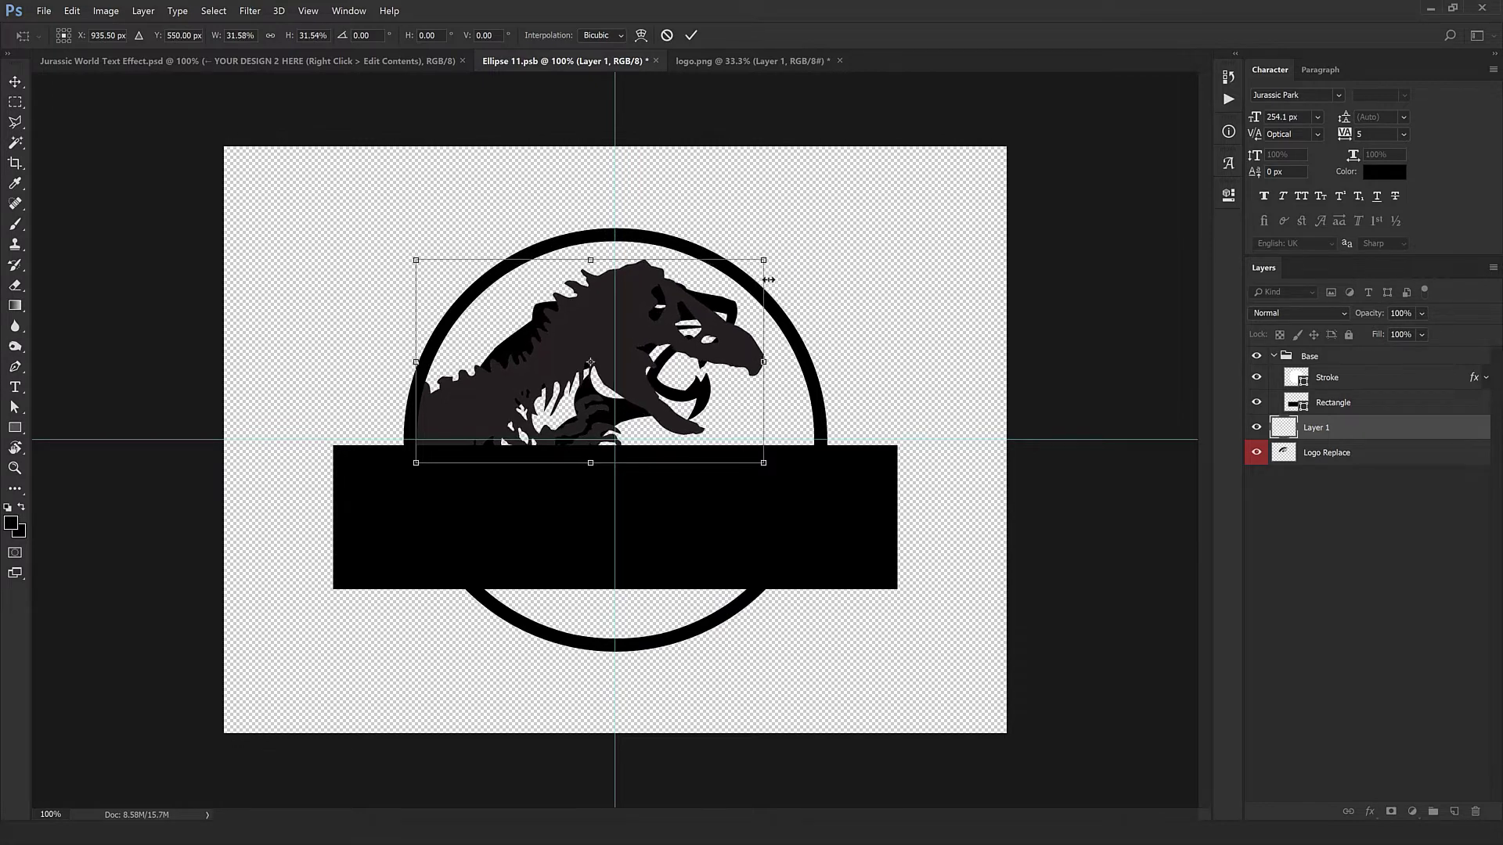
Nudge the dinosaur upward inside the circle to a Y position of 525 px and apply the transform.
key(Up)
key(Up)
key(Up)
key(Up)
key(Up)
key(Up)
key(Up)
key(Up)
key(Up)
key(Up)
key(Up)
key(Up)
key(Up)
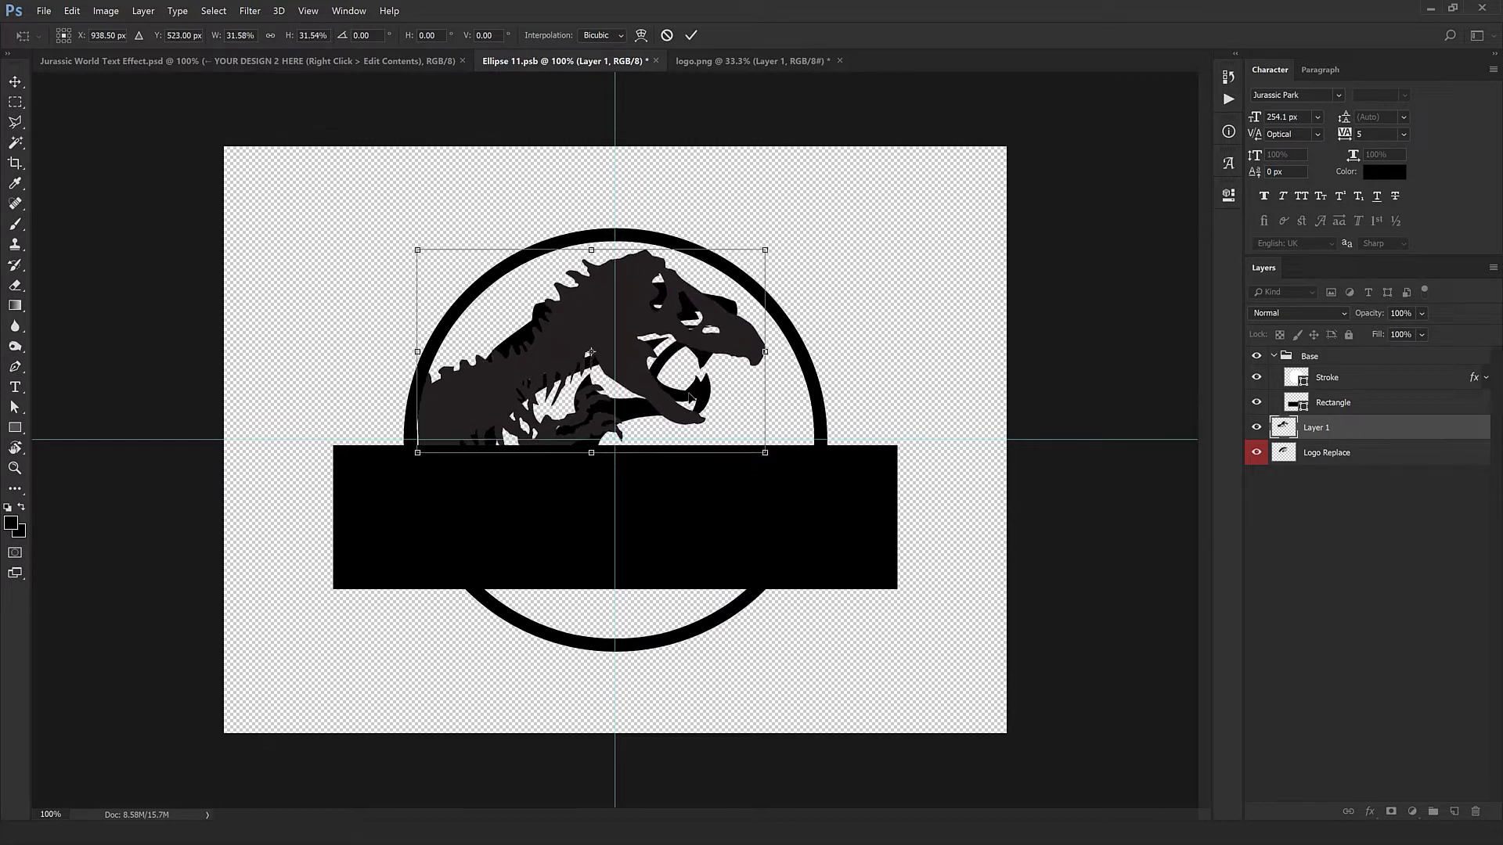
key(Up)
key(Up)
key(Up)
key(Up)
key(Up)
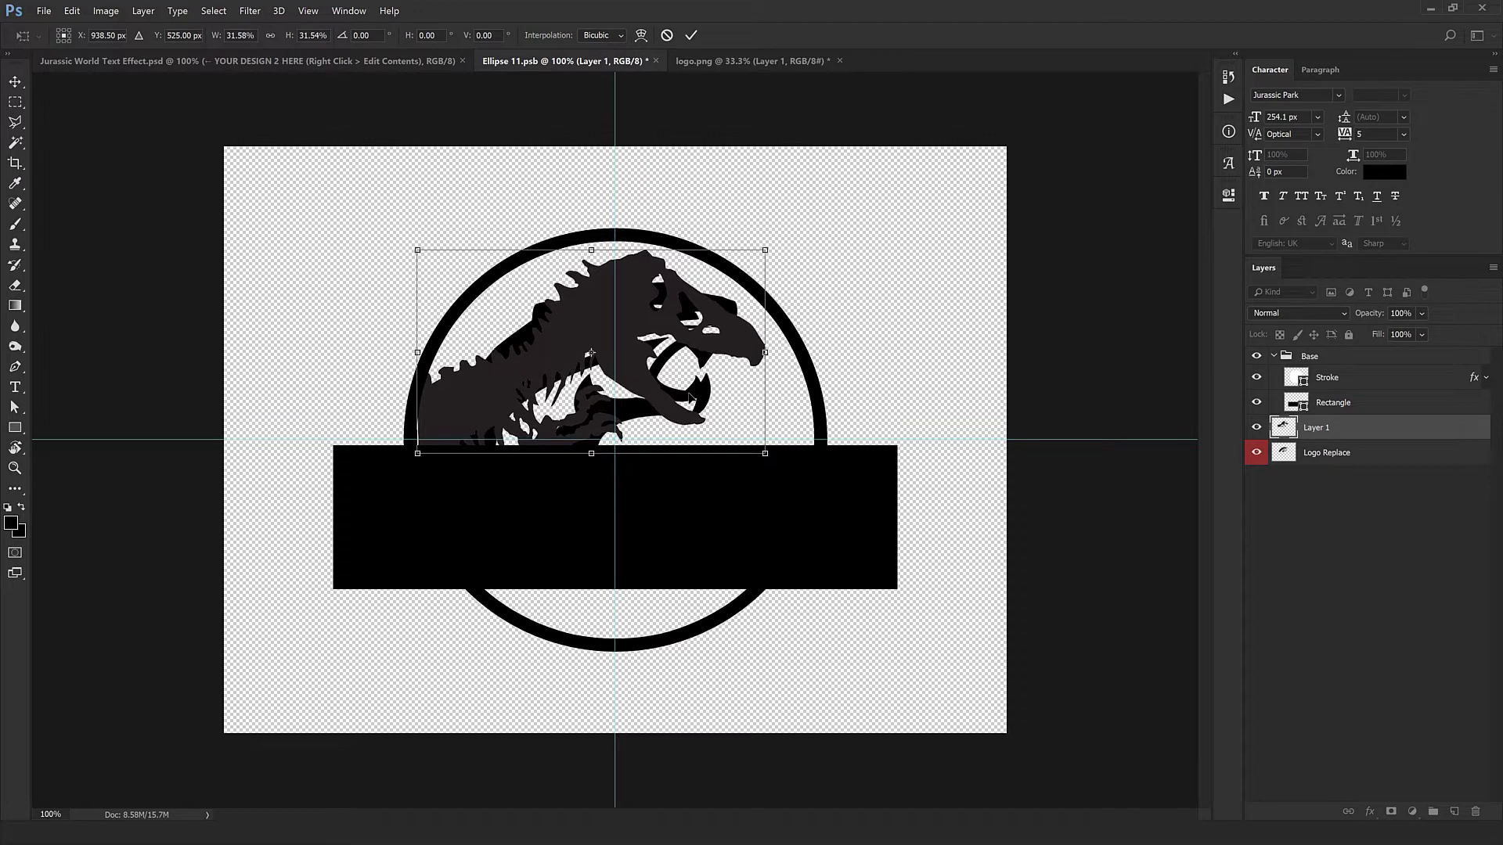
key(Return)
Compare the dinosaur's placement with the original logo and nudge it slightly to the right inside the circle.
click(724, 62)
click(563, 61)
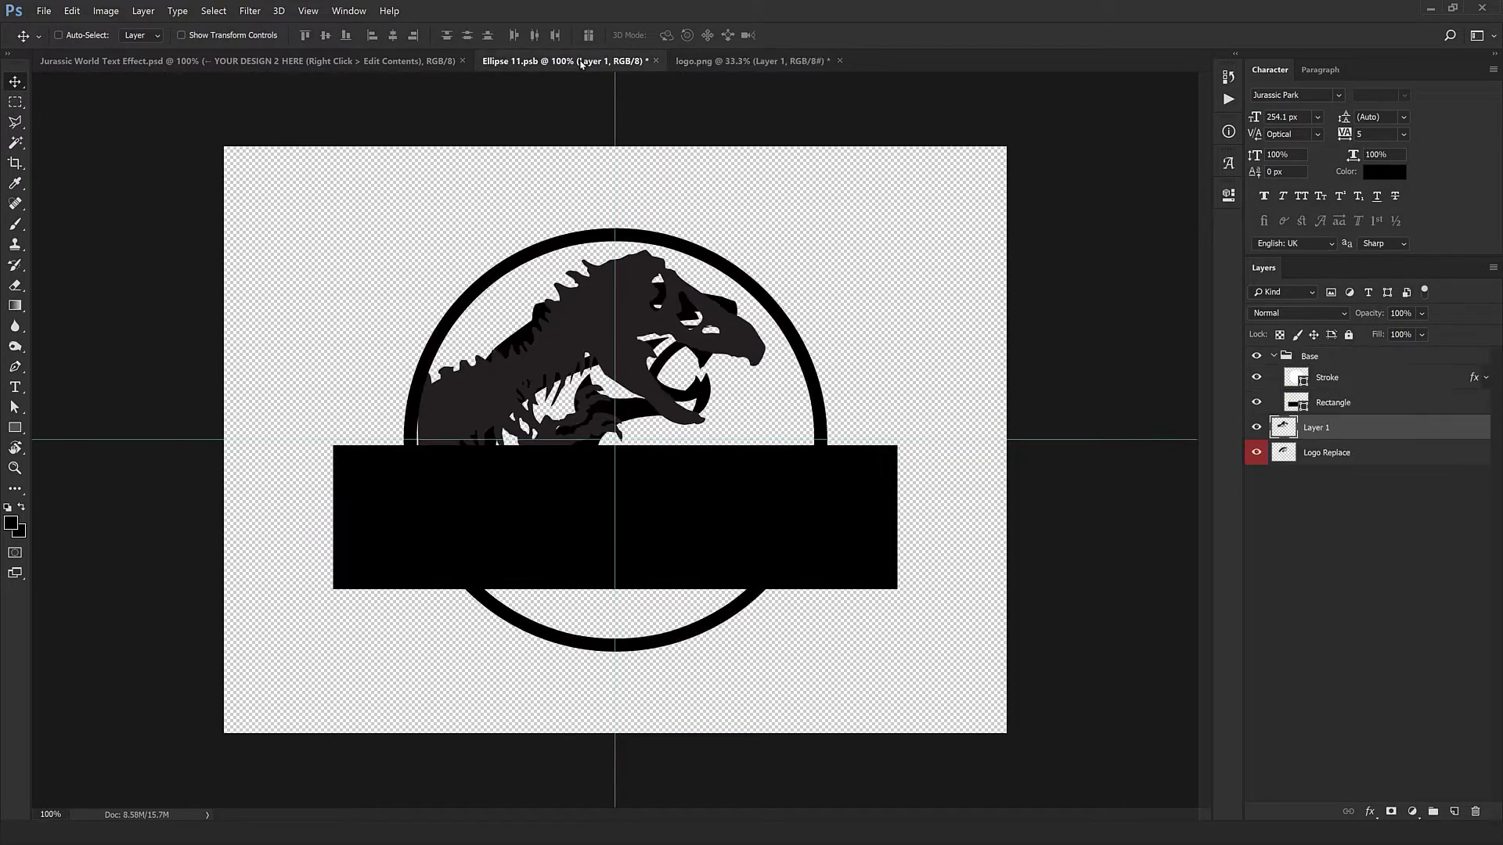
click(741, 63)
click(563, 61)
key(Right)
key(Right)
key(Right)
key(Right)
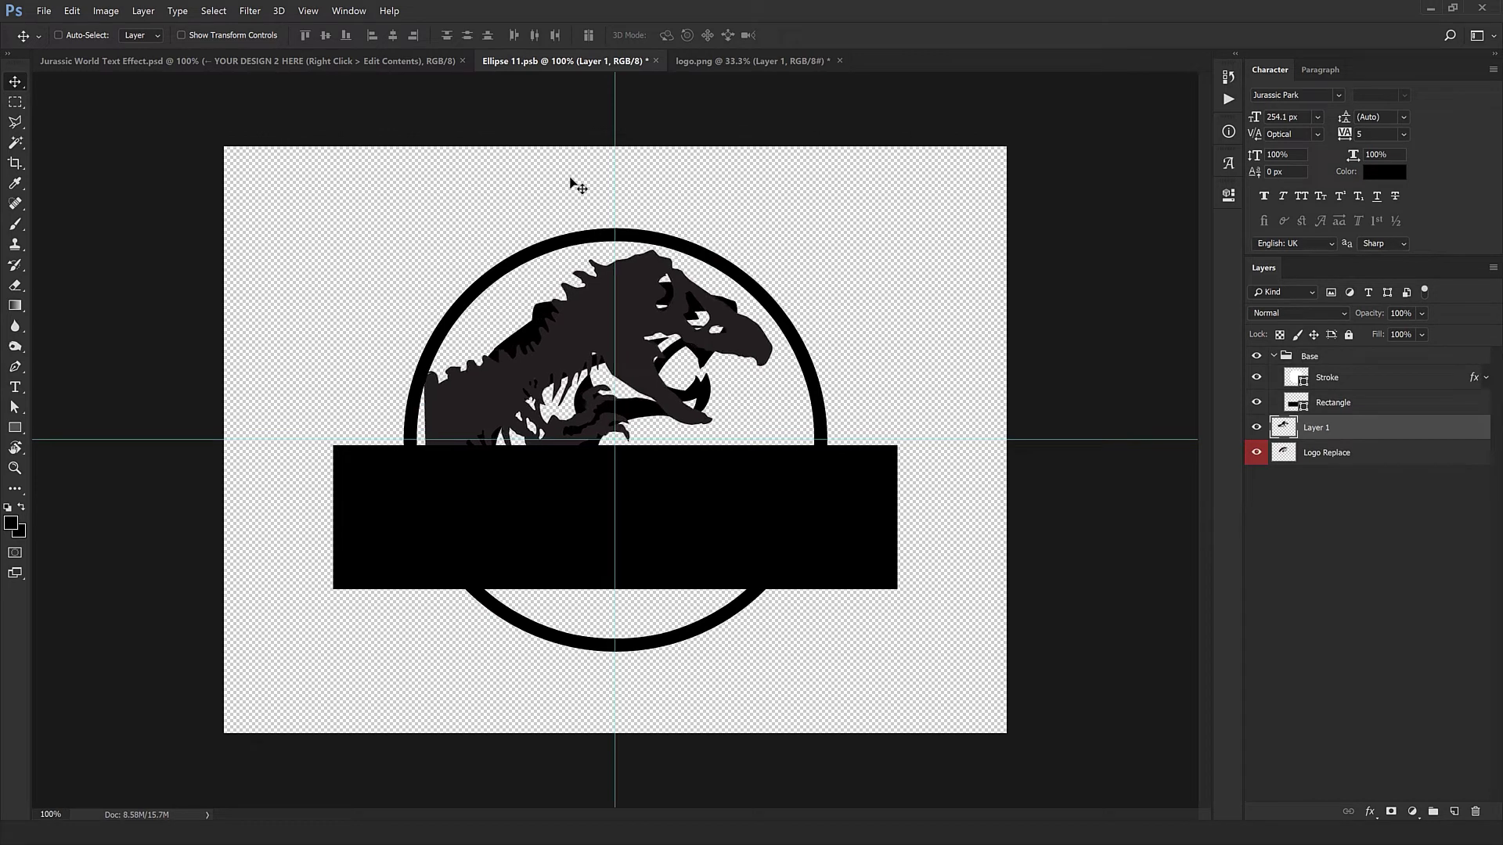
Hide the Logo Replace layer and make the dinosaur's layer active.
click(1357, 457)
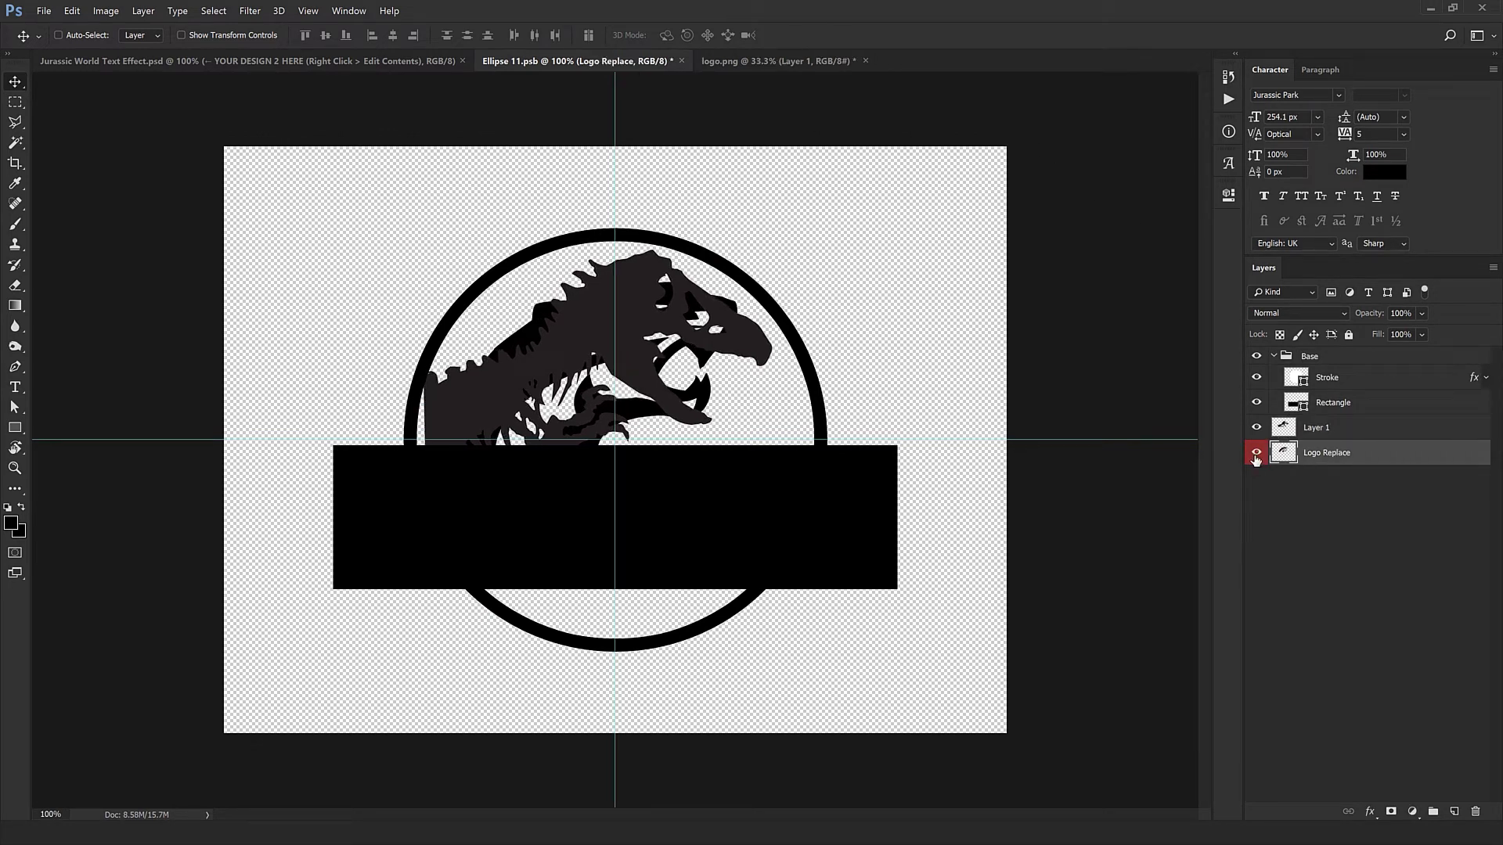
click(1256, 454)
click(1348, 428)
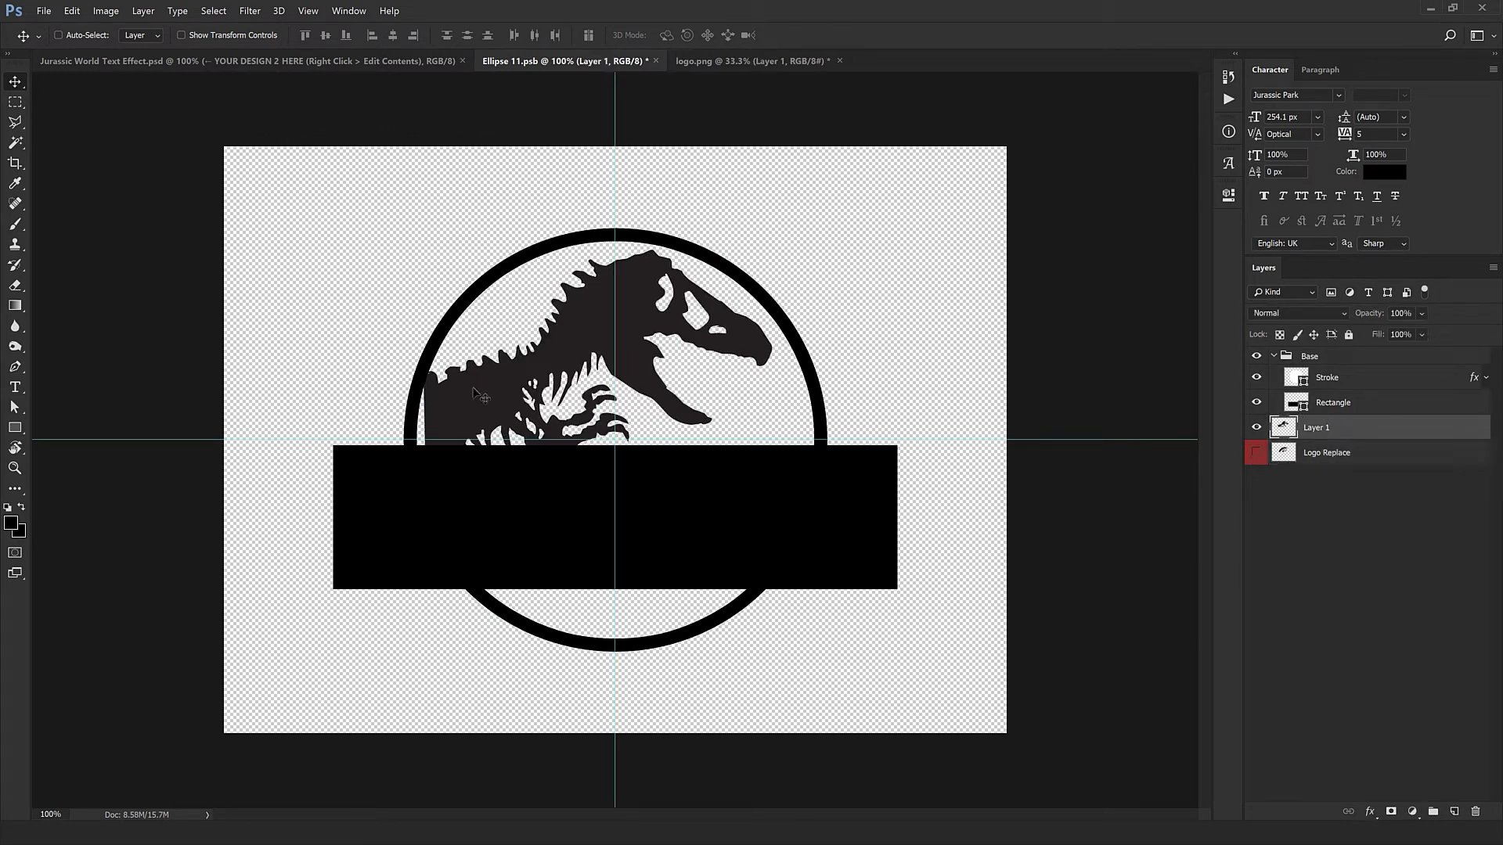
Brush black over the gap between the dinosaur's cut-off back and the ring to join them.
key(b)
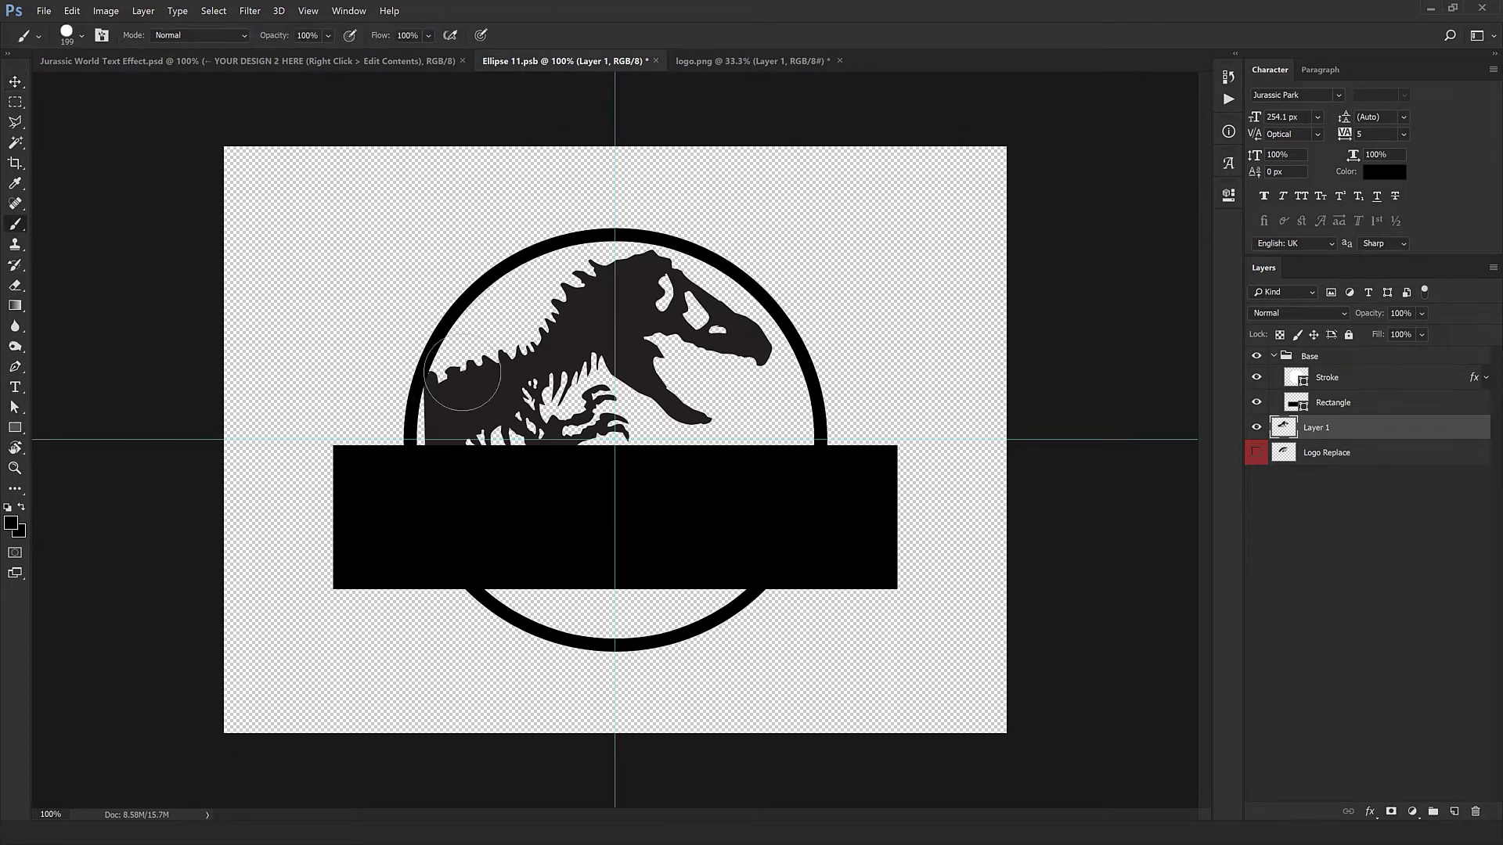
mouse_move(429, 401)
mouse_down()
mouse_move(421, 422)
mouse_move(430, 406)
mouse_move(437, 435)
mouse_move(442, 371)
mouse_up()
scroll(420, 377, up, 3)
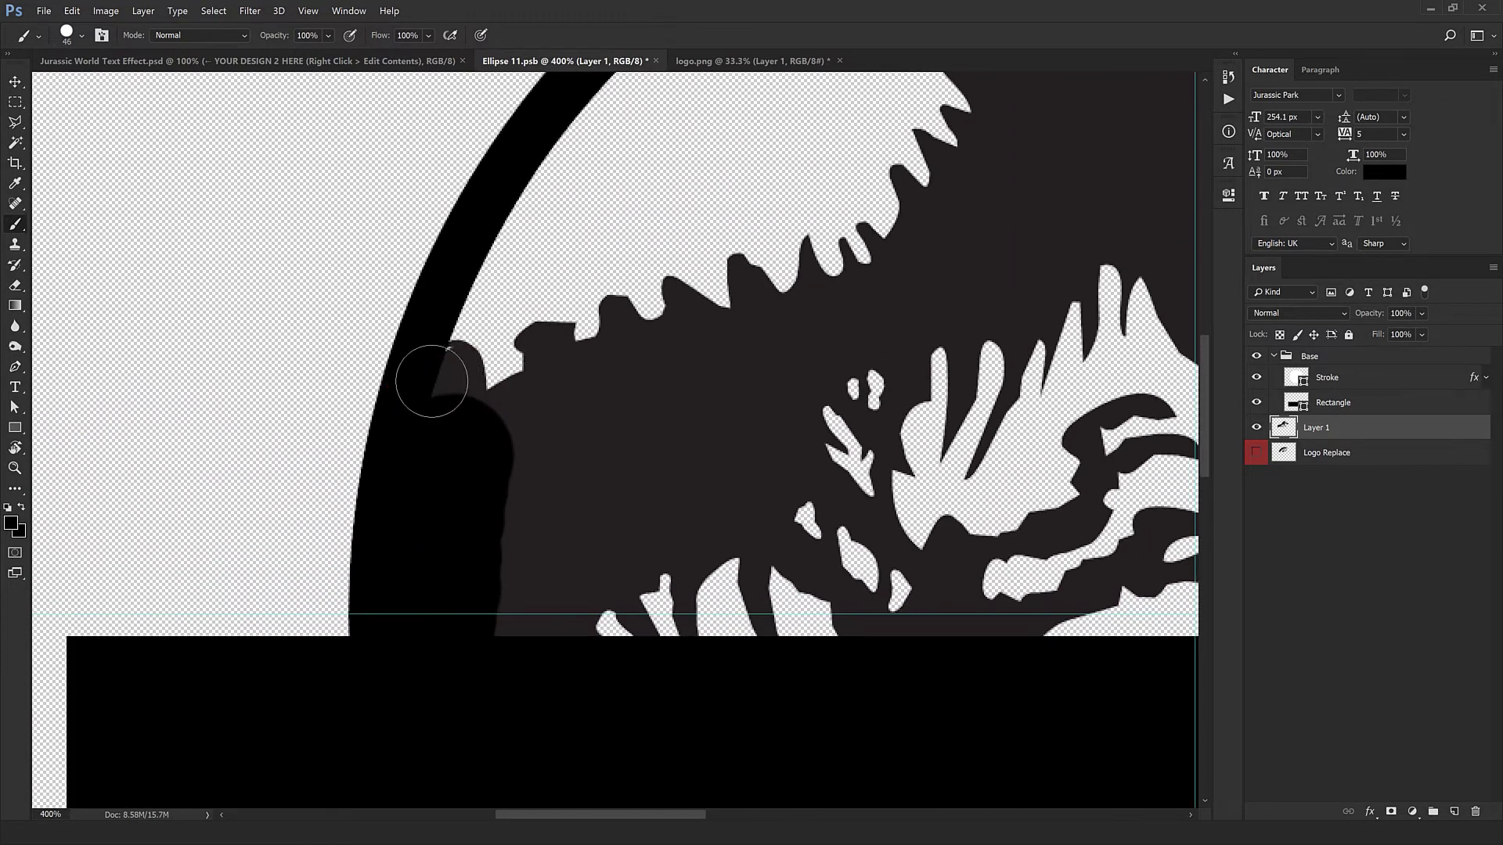
click(440, 374)
scroll(652, 458, down, 2)
scroll(651, 457, down, 1)
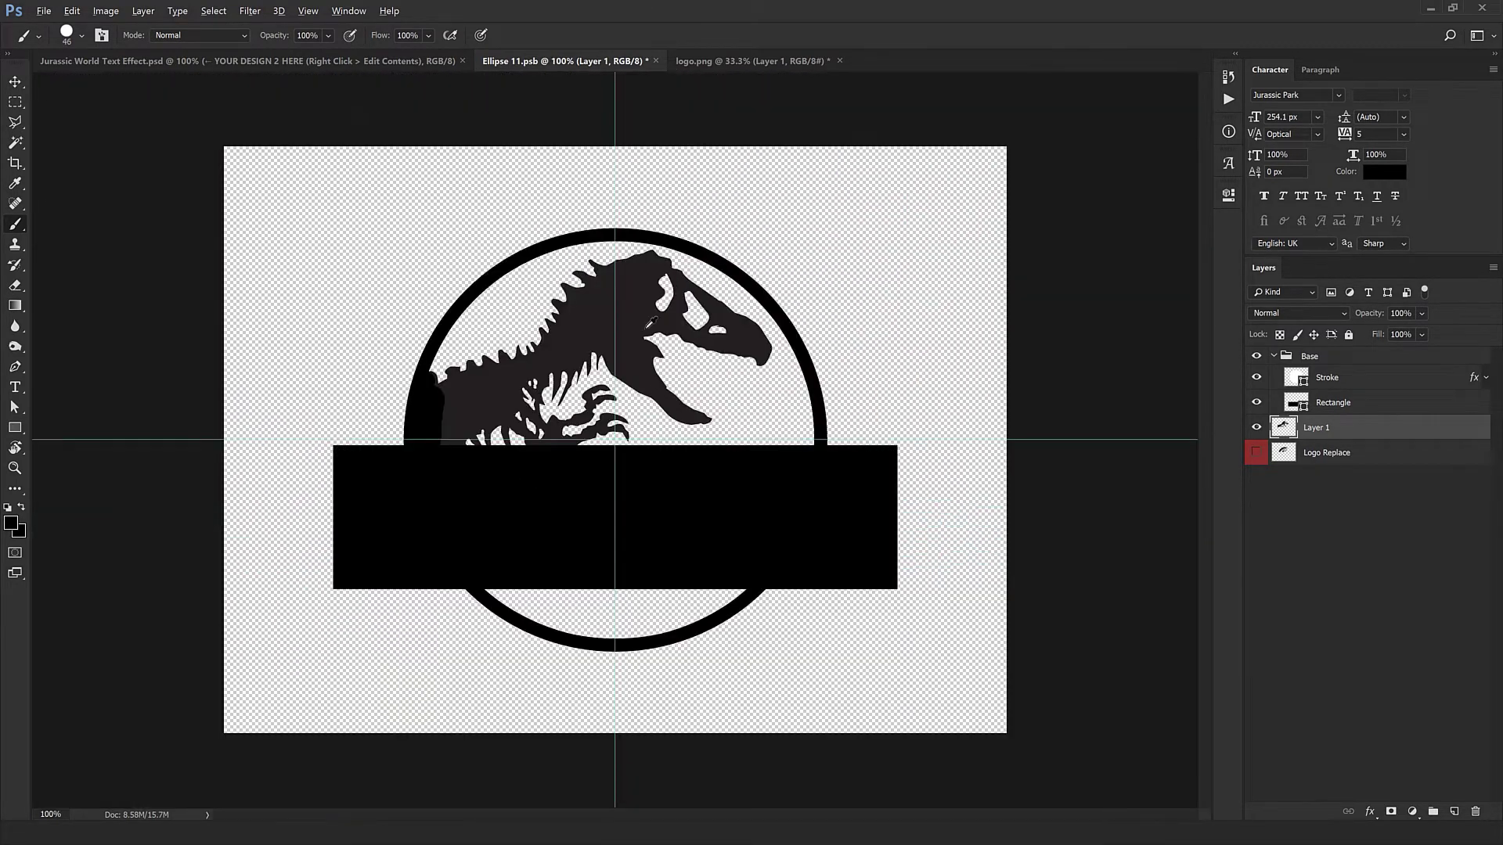
key(v)
drag(581, 381, 548, 371)
key(ctrl+z)
click(379, 62)
click(557, 62)
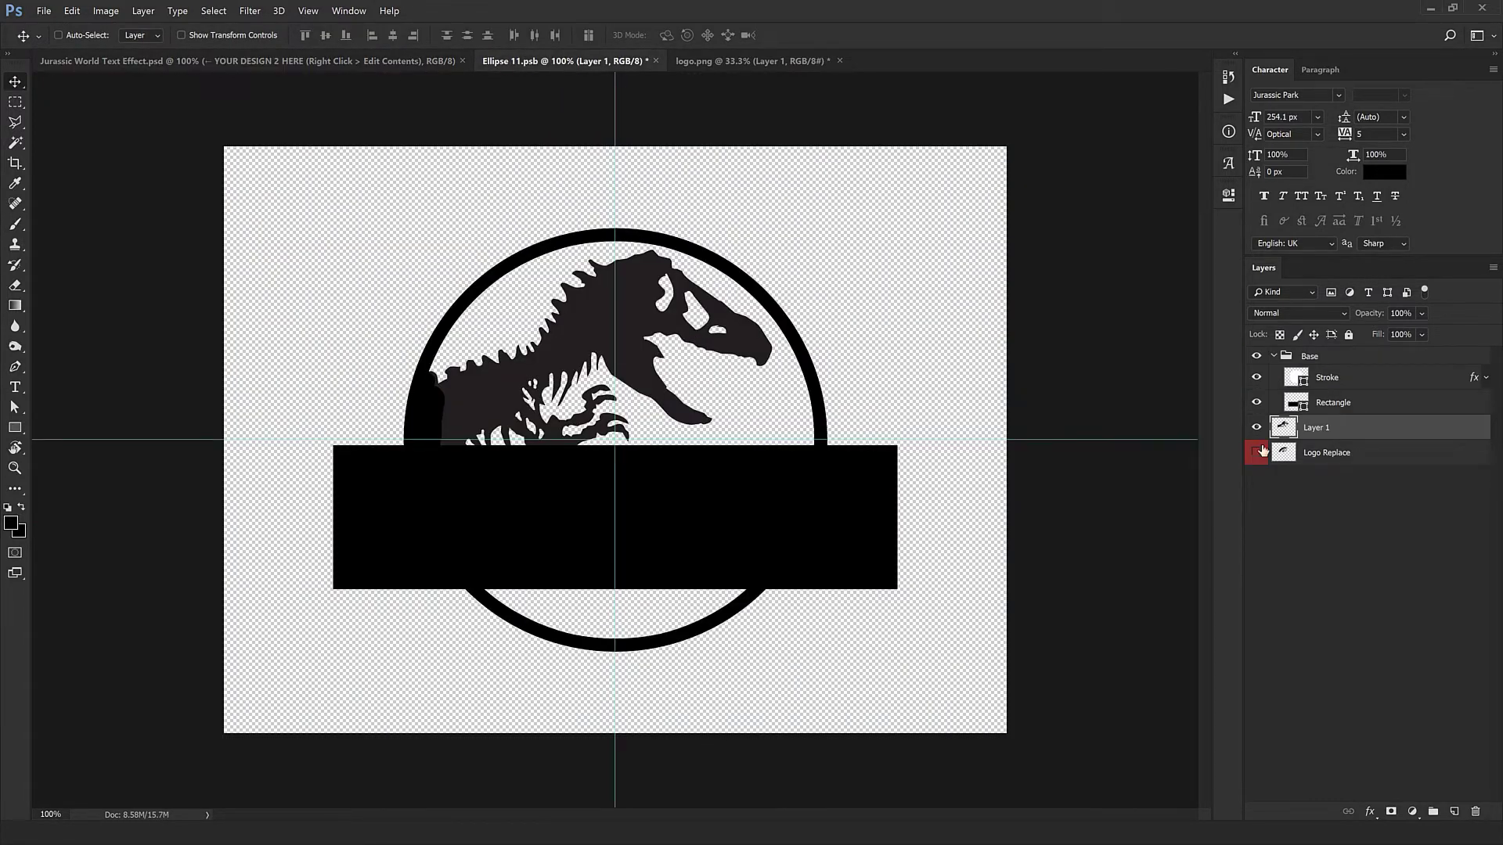
Save Ellipse 11.psb and return to Jurassic World Text Effect.psd to view the updated emblem.
click(37, 16)
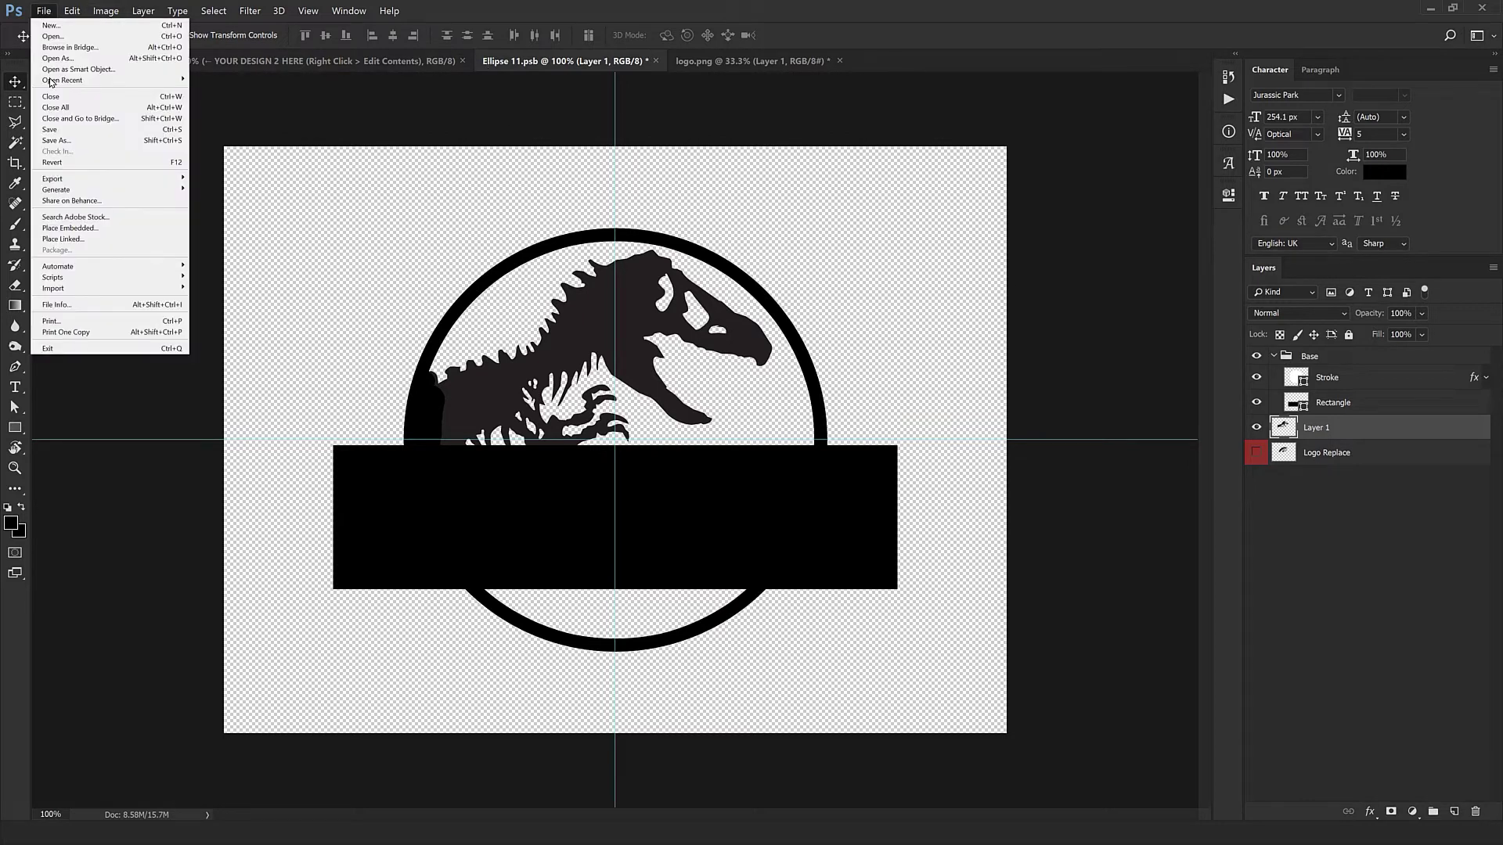
click(71, 127)
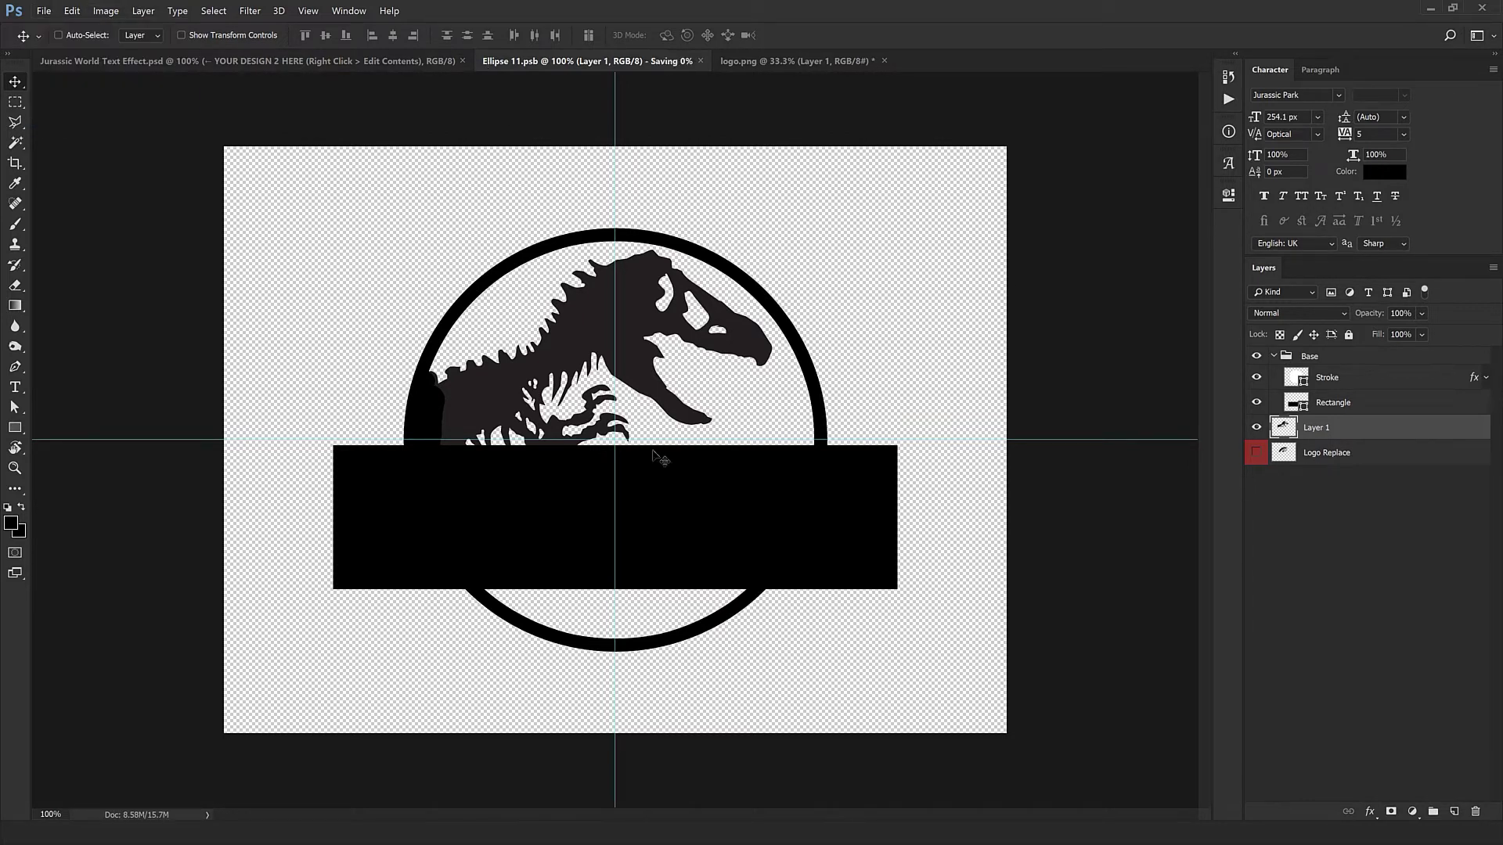
click(391, 63)
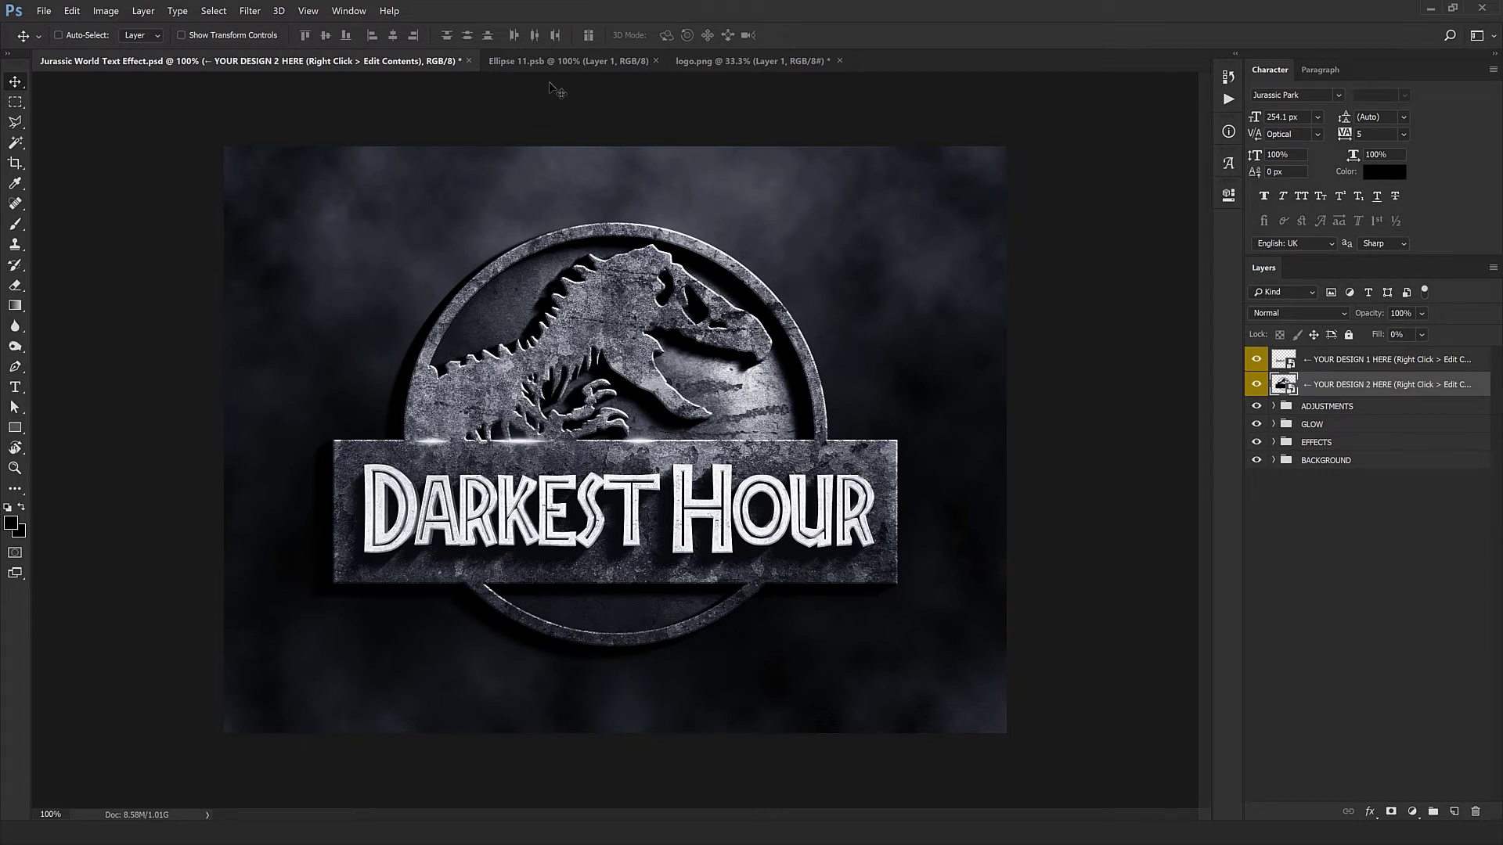
Clear the old selection in logo.png and outline the plants at the base of the circle with the Polygonal Lasso.
click(747, 61)
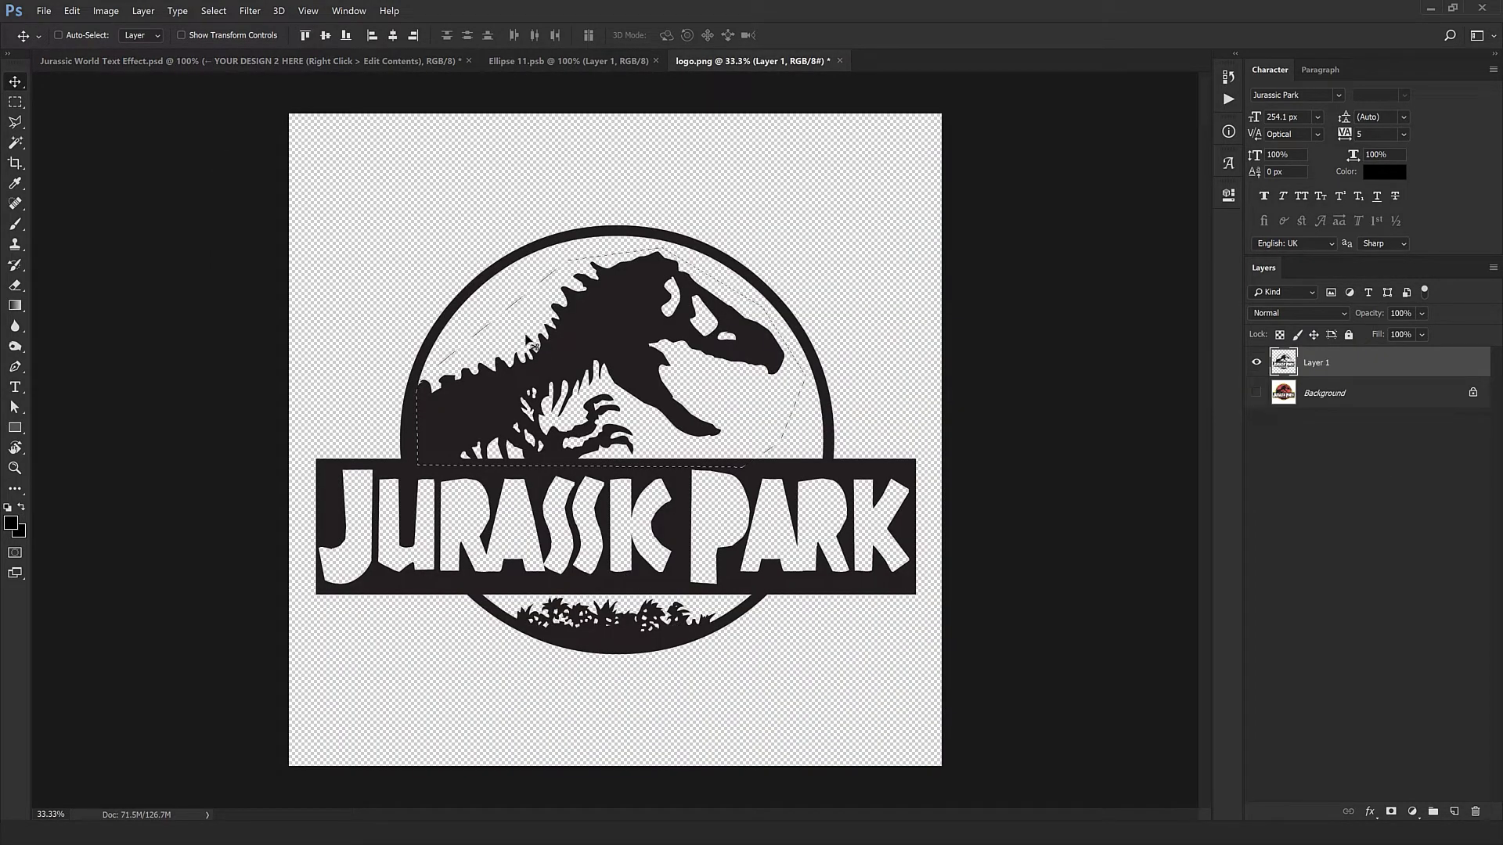
key(ctrl+d)
key(l)
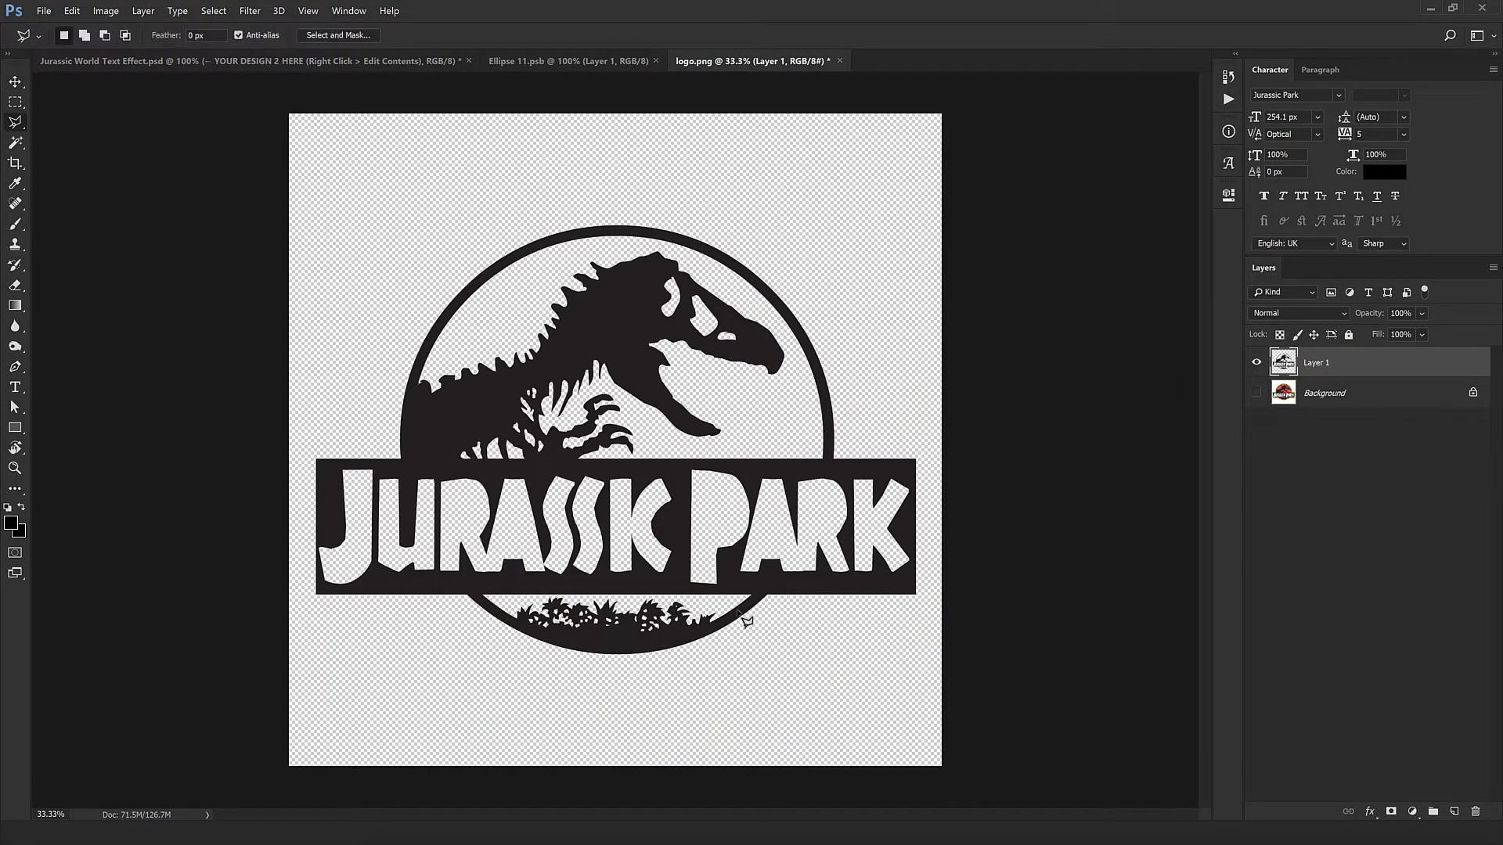
click(721, 623)
click(640, 648)
click(518, 597)
double_click(555, 597)
Copy the selected plants into Ellipse 11.psb and scale them to about 32% to fit inside the ring's lower part.
key(v)
drag(678, 628, 829, 658)
key(ctrl+t)
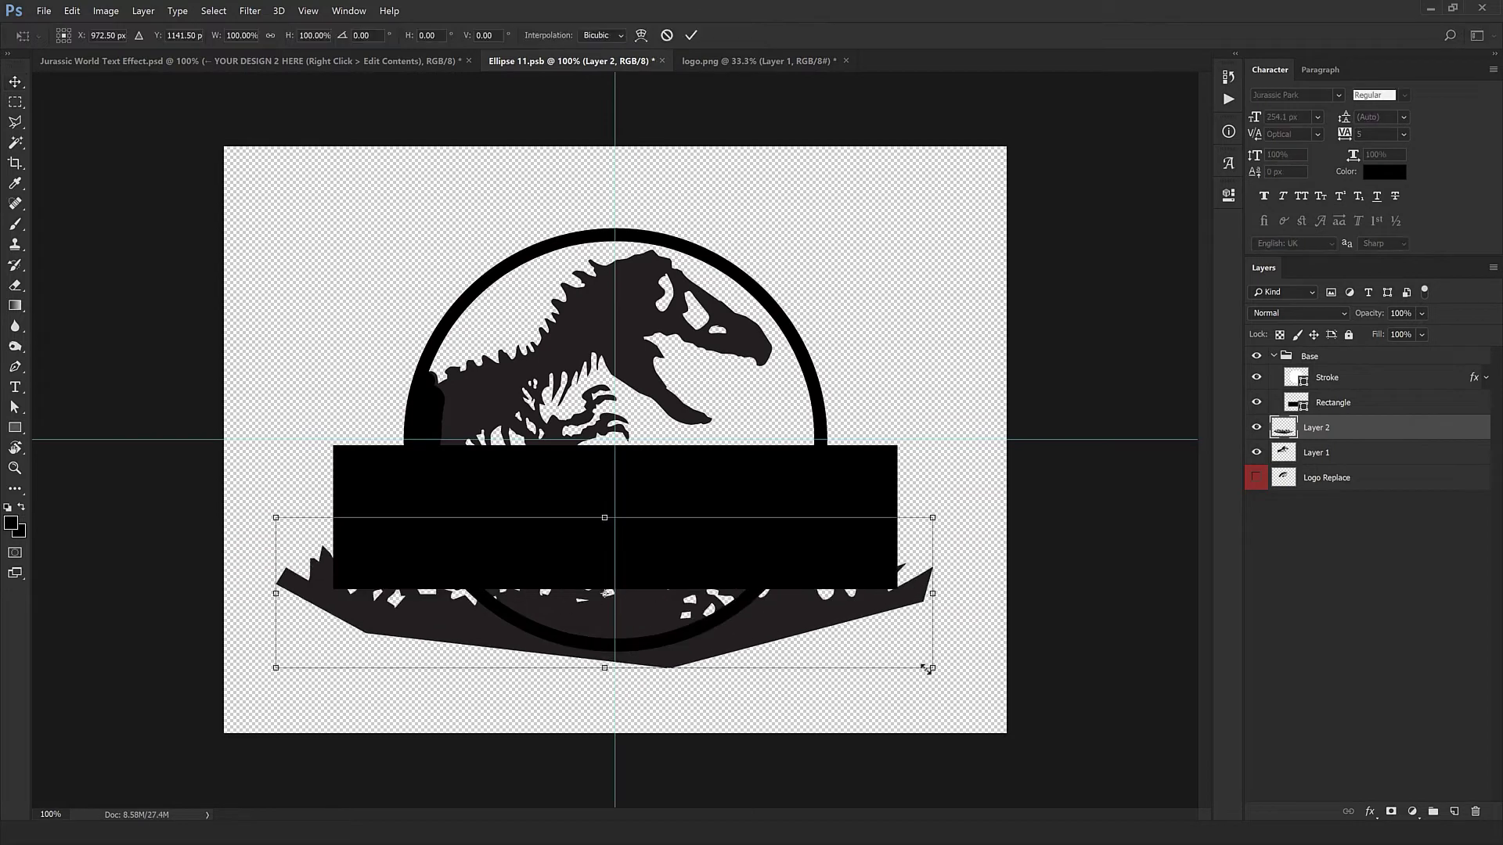
drag(929, 671, 716, 647)
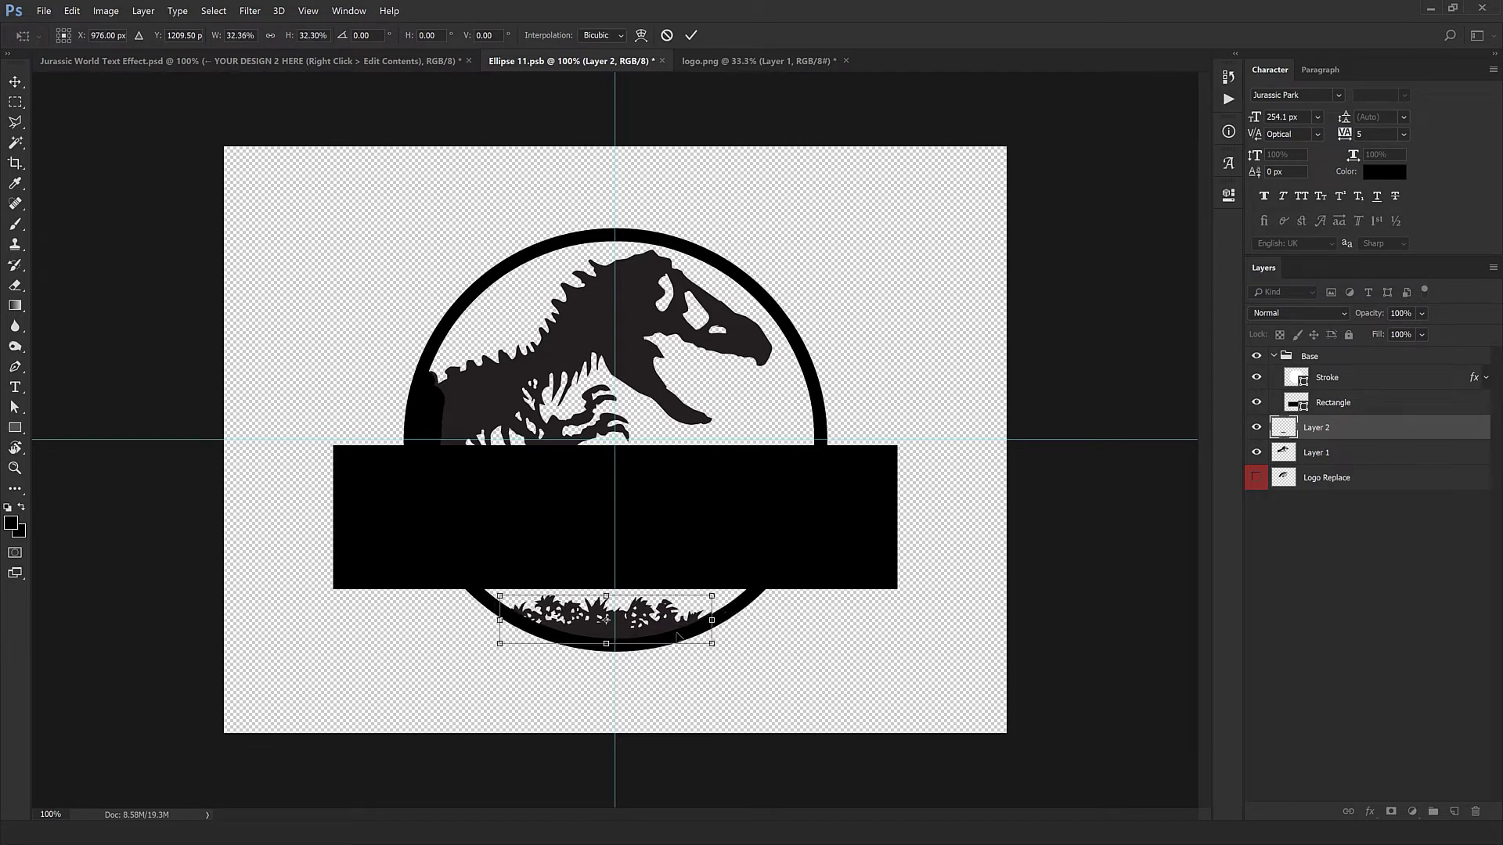
key(Return)
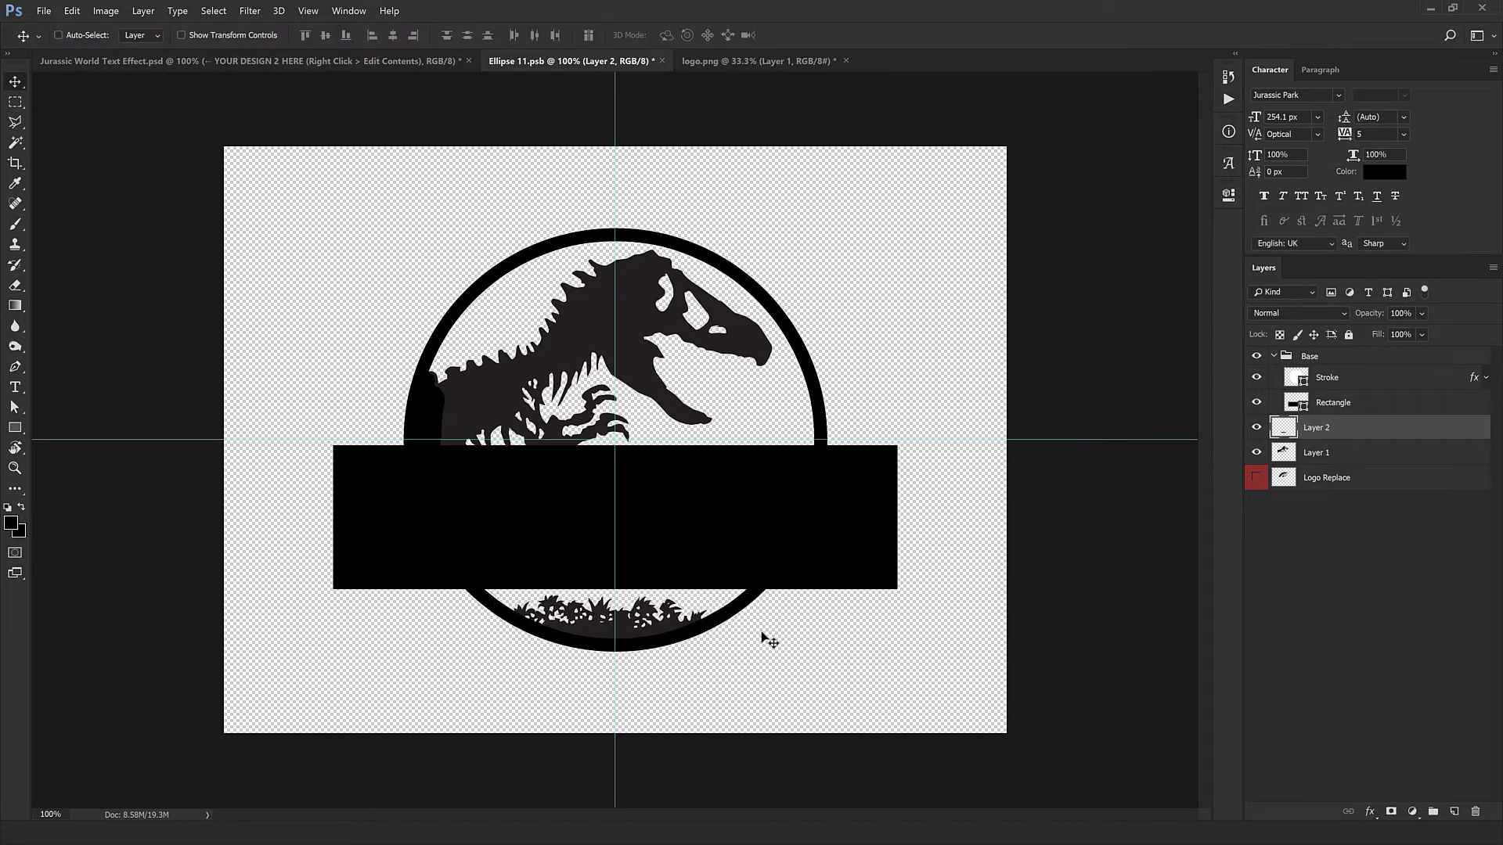
Save Ellipse 11.psb and open the contents of the YOUR DESIGN 1 HERE smart object.
click(43, 11)
click(51, 129)
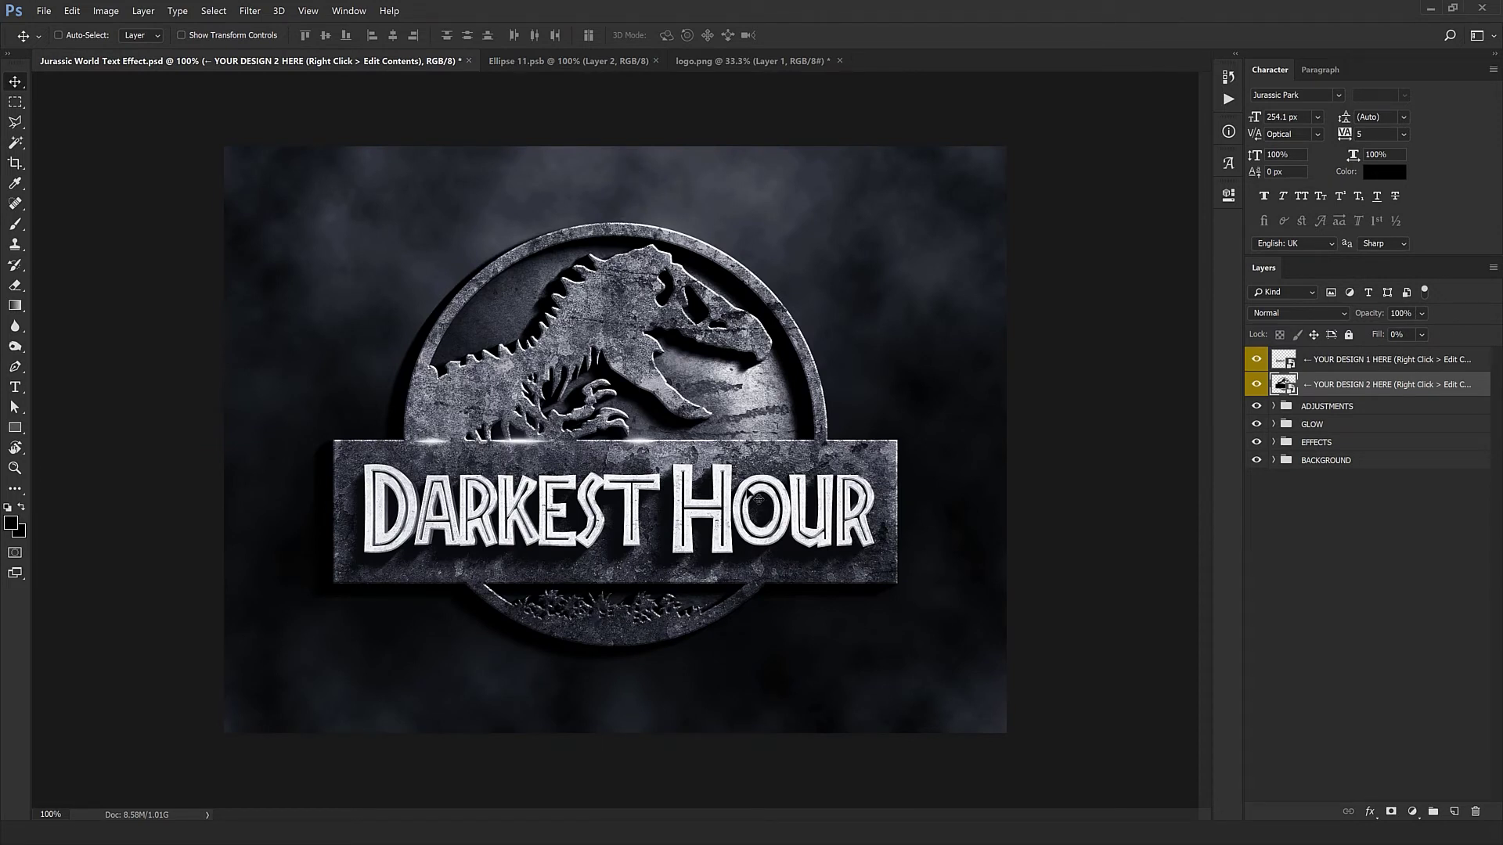
right_click(1358, 361)
click(1252, 429)
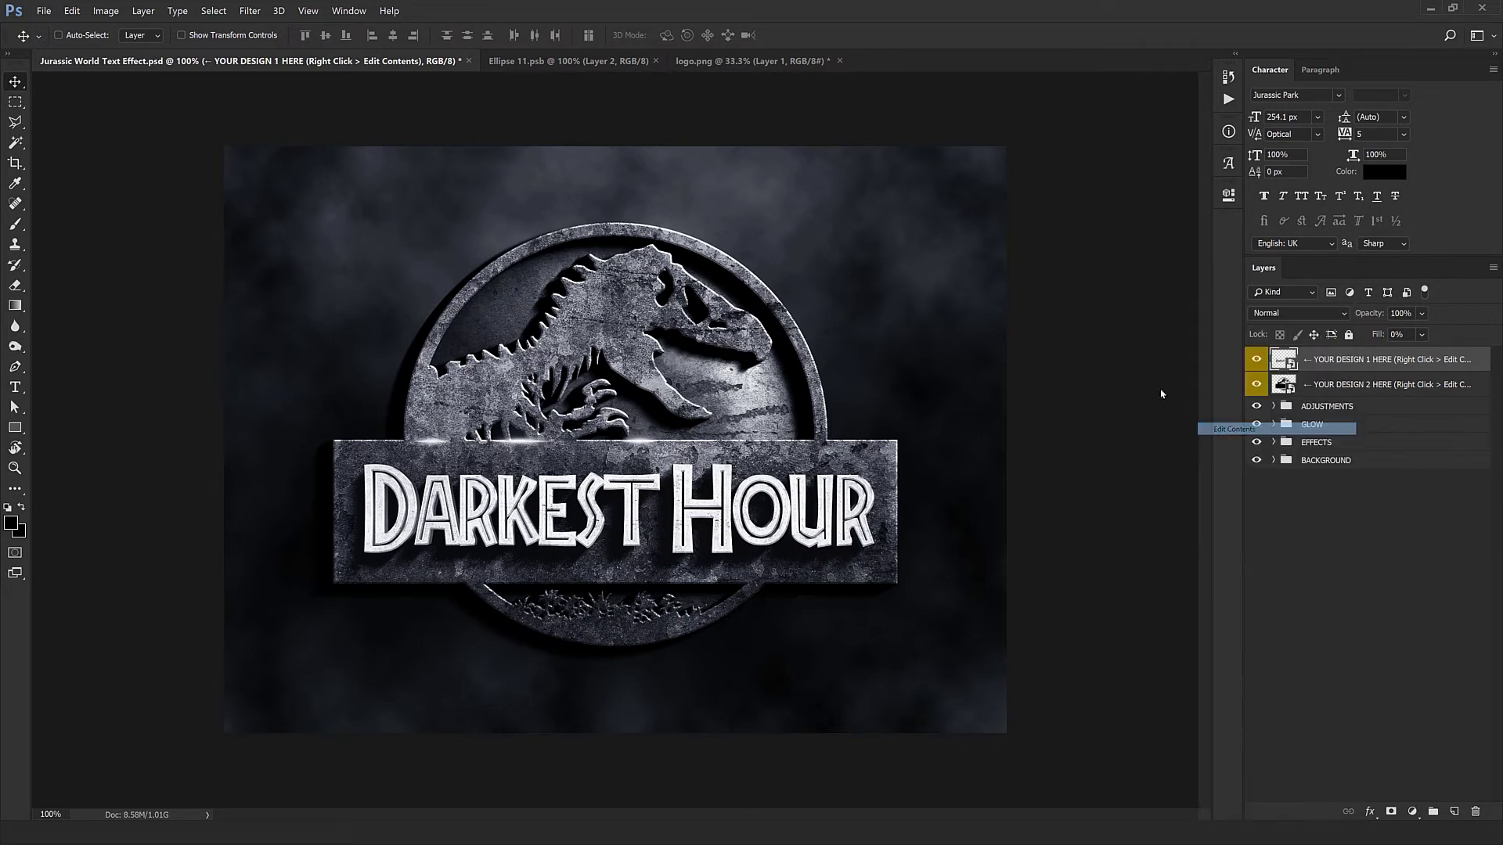
Close Ellipse 11.psb and logo.png, discarding the changes to logo.png.
click(657, 61)
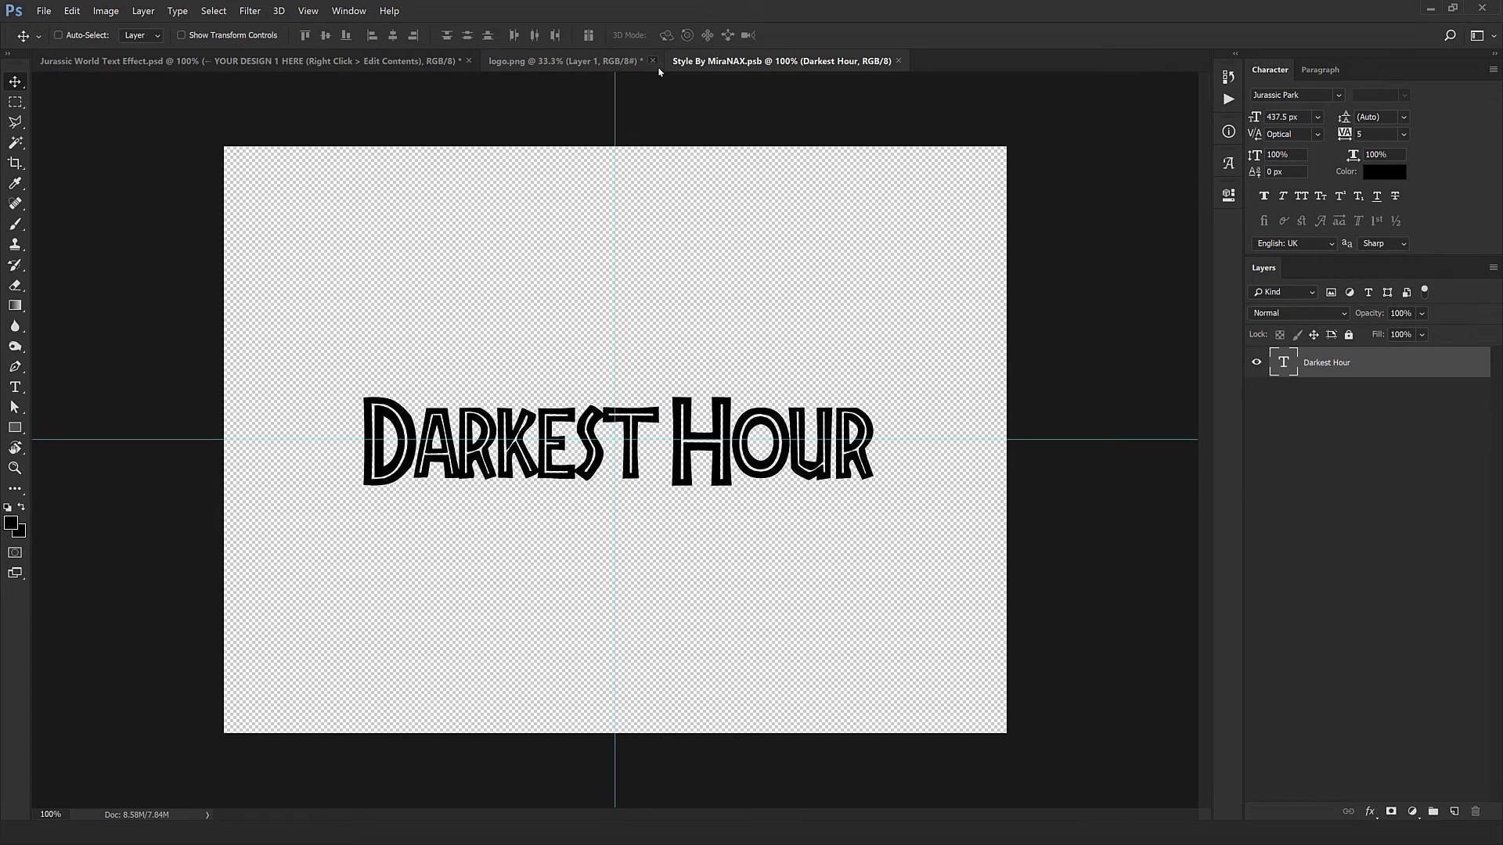
click(653, 61)
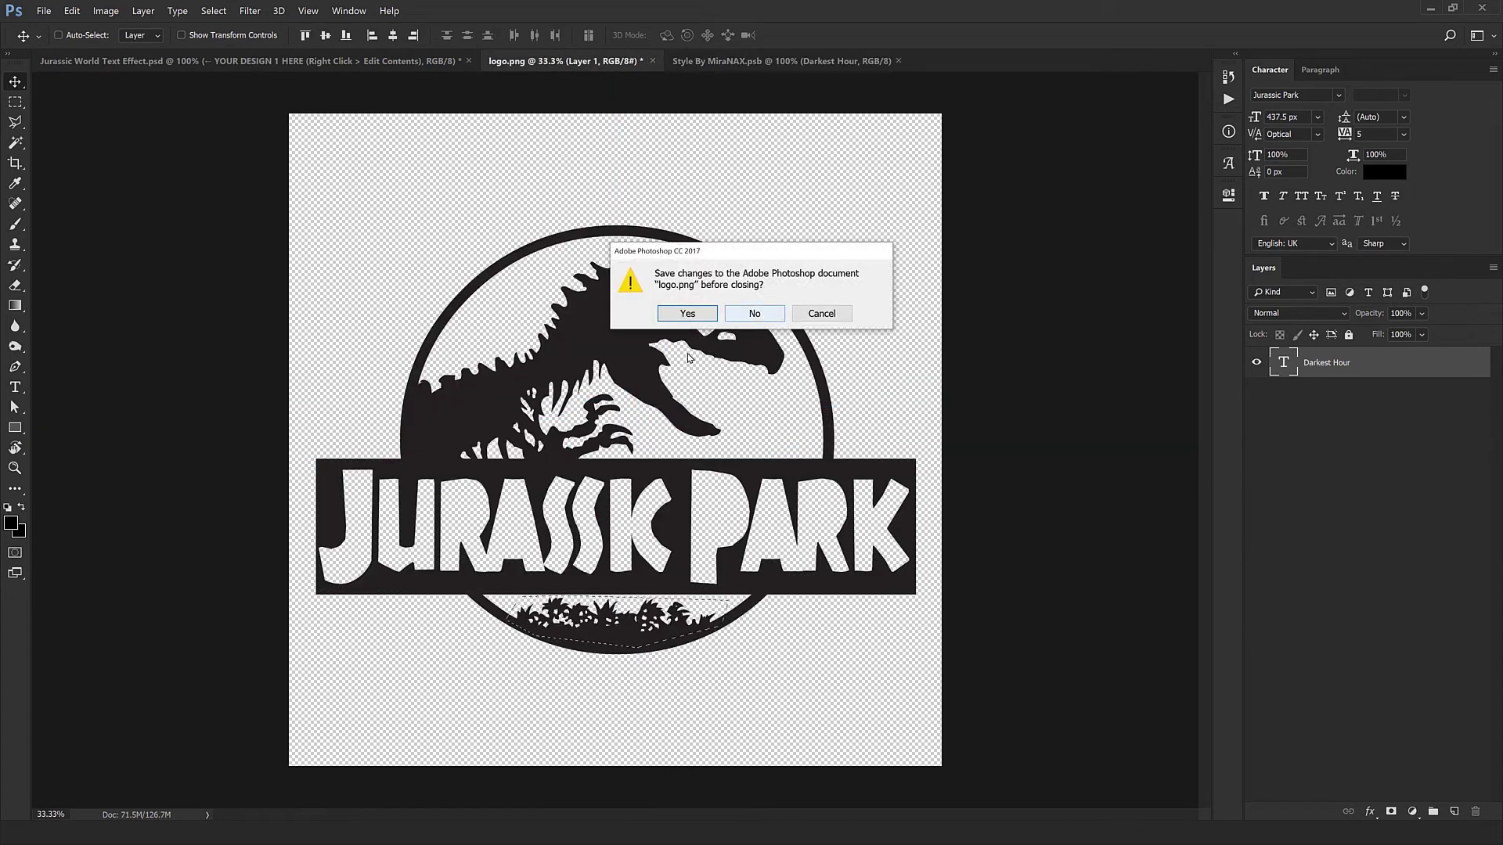
click(754, 314)
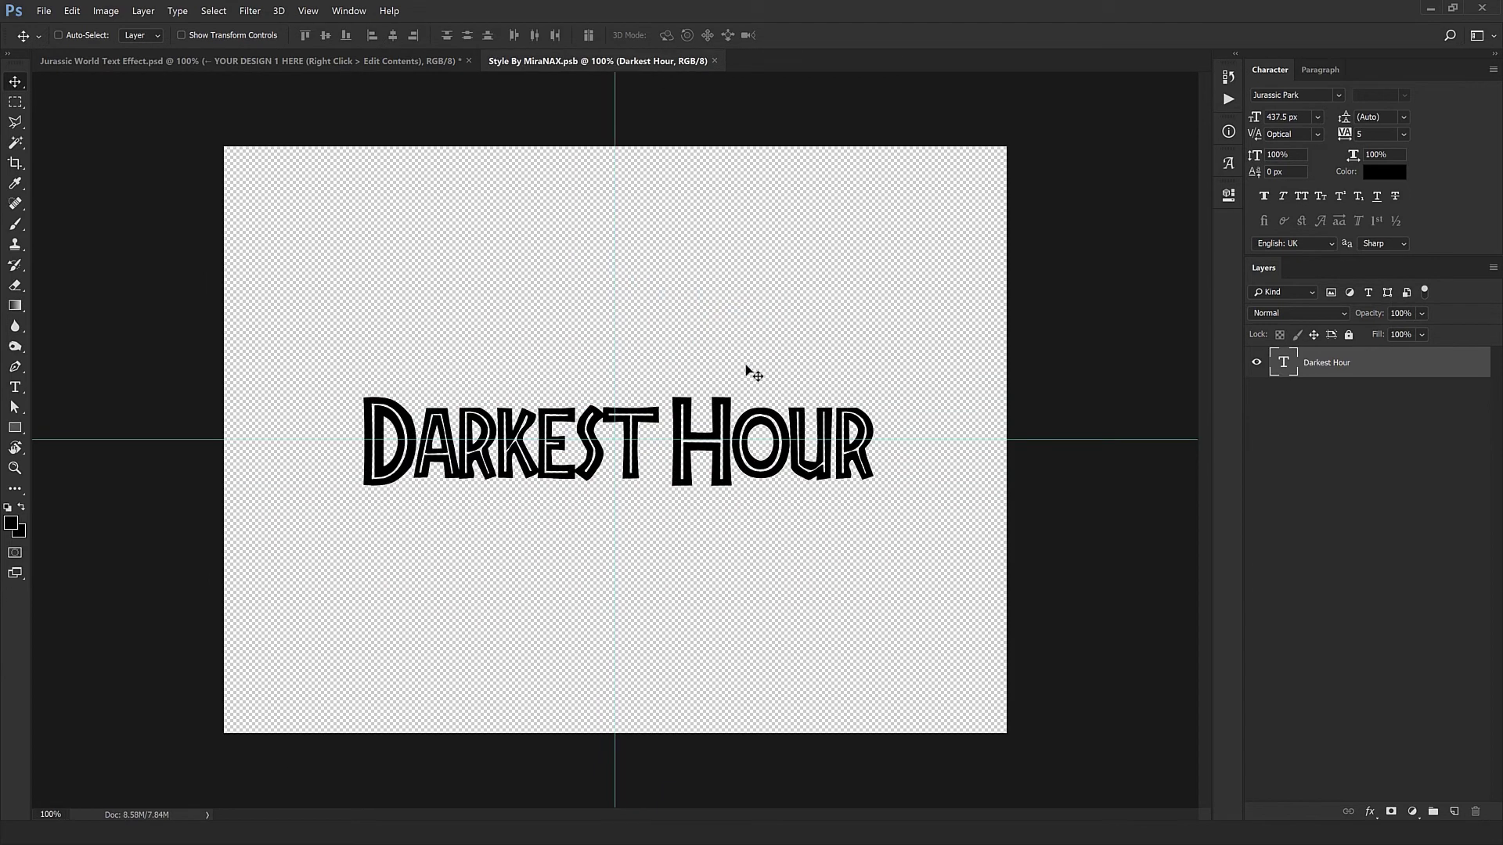
Replace the Darkest Hour text with "Jurassic World", then save and close Style By MiraNAX.psb.
double_click(1283, 362)
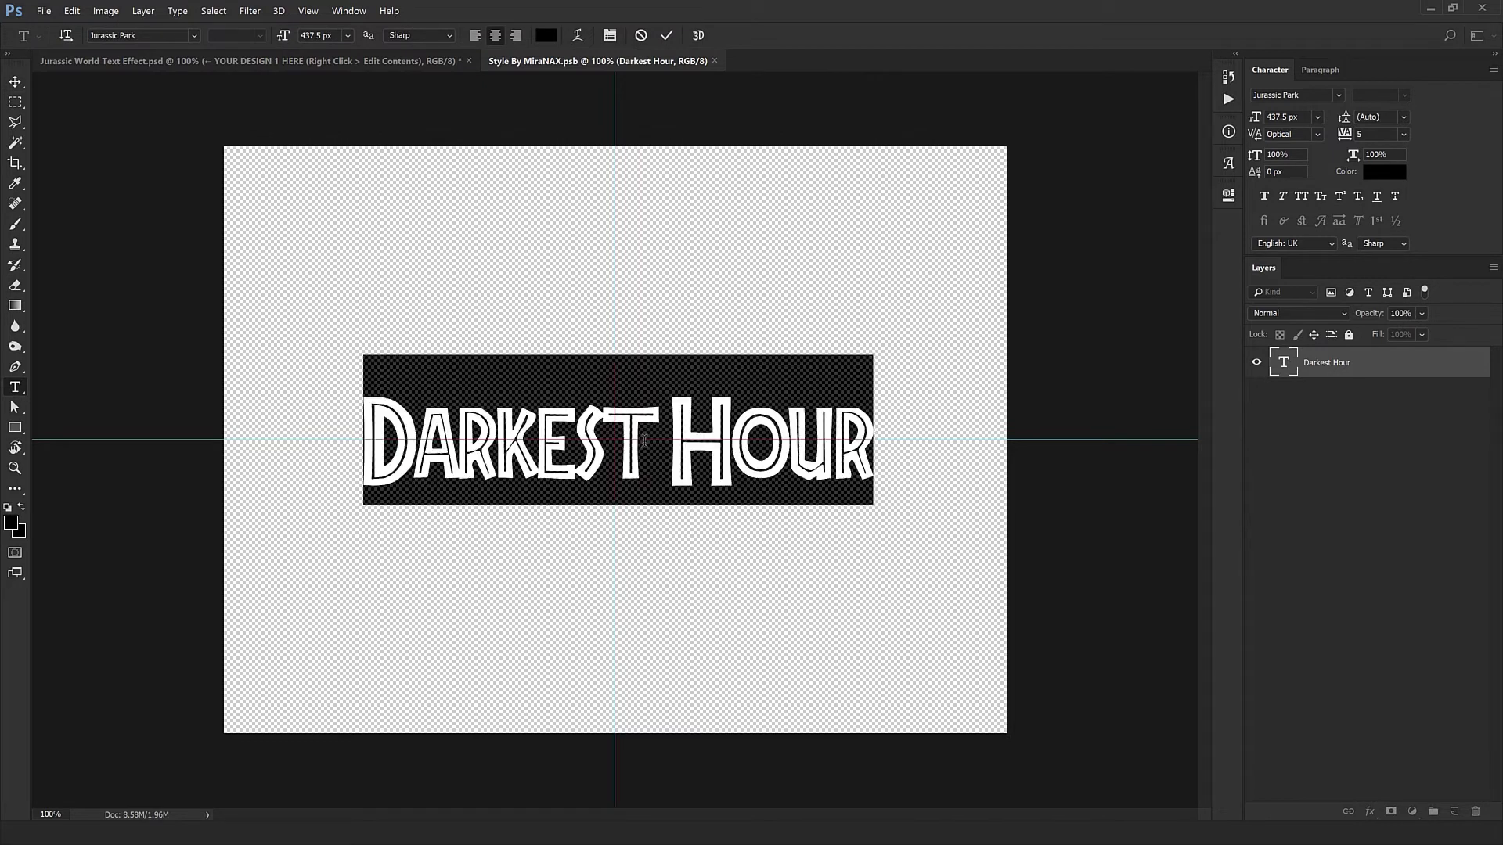
text(Jur)
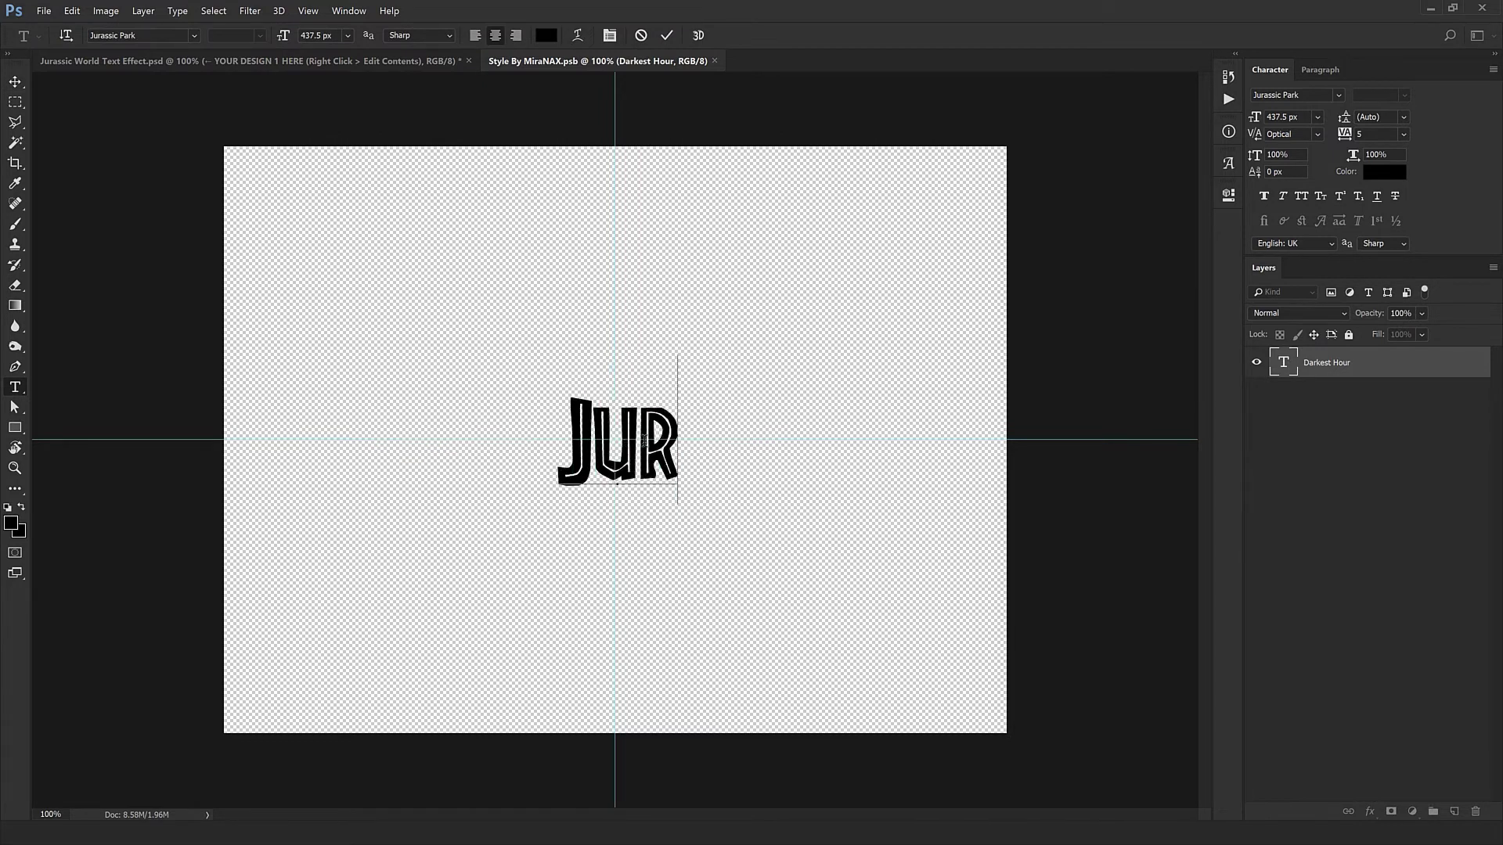
text(assi)
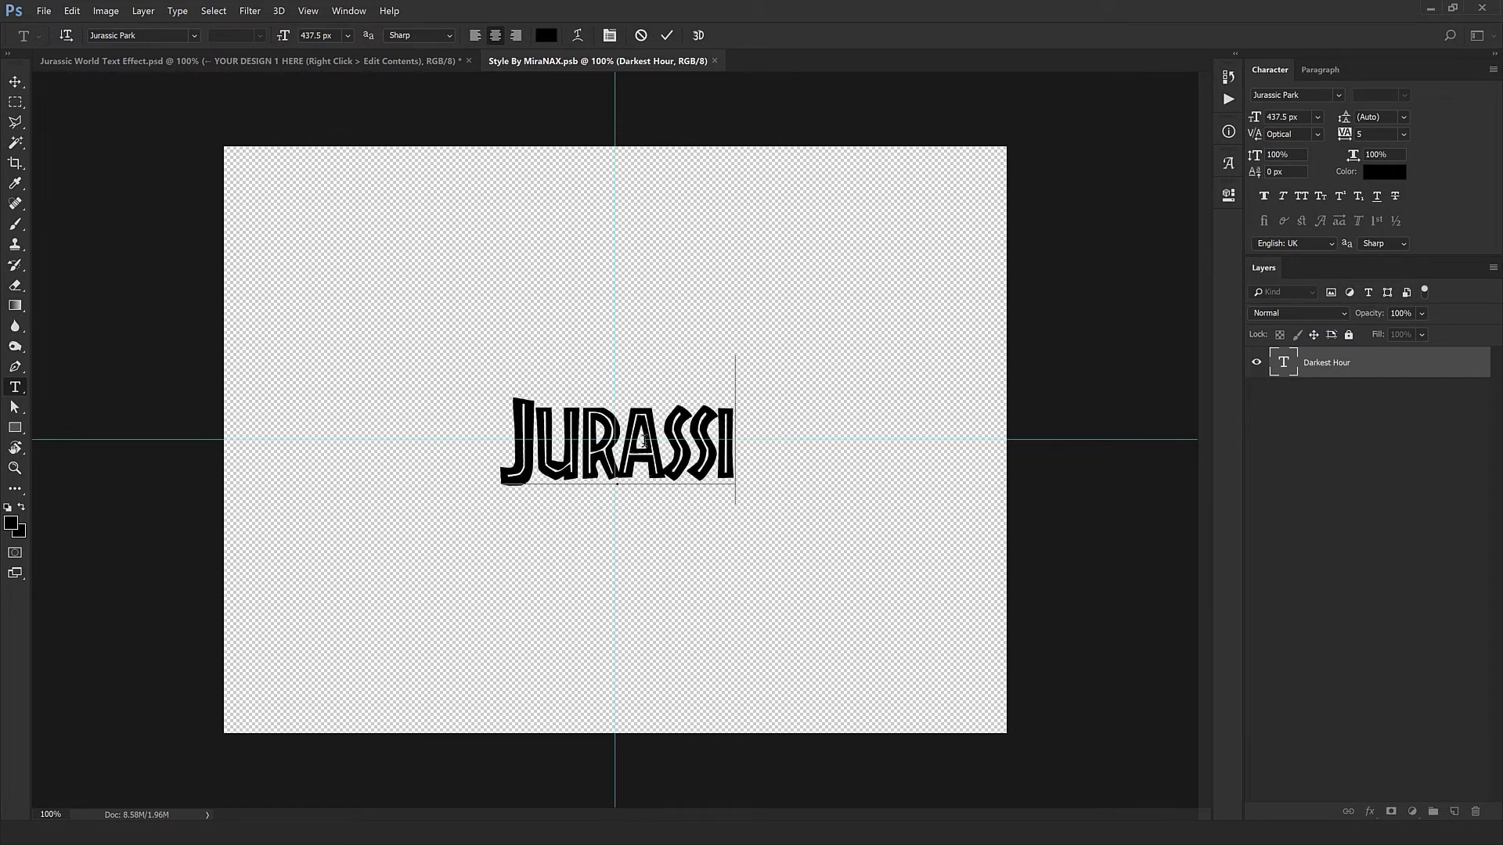
text(c World)
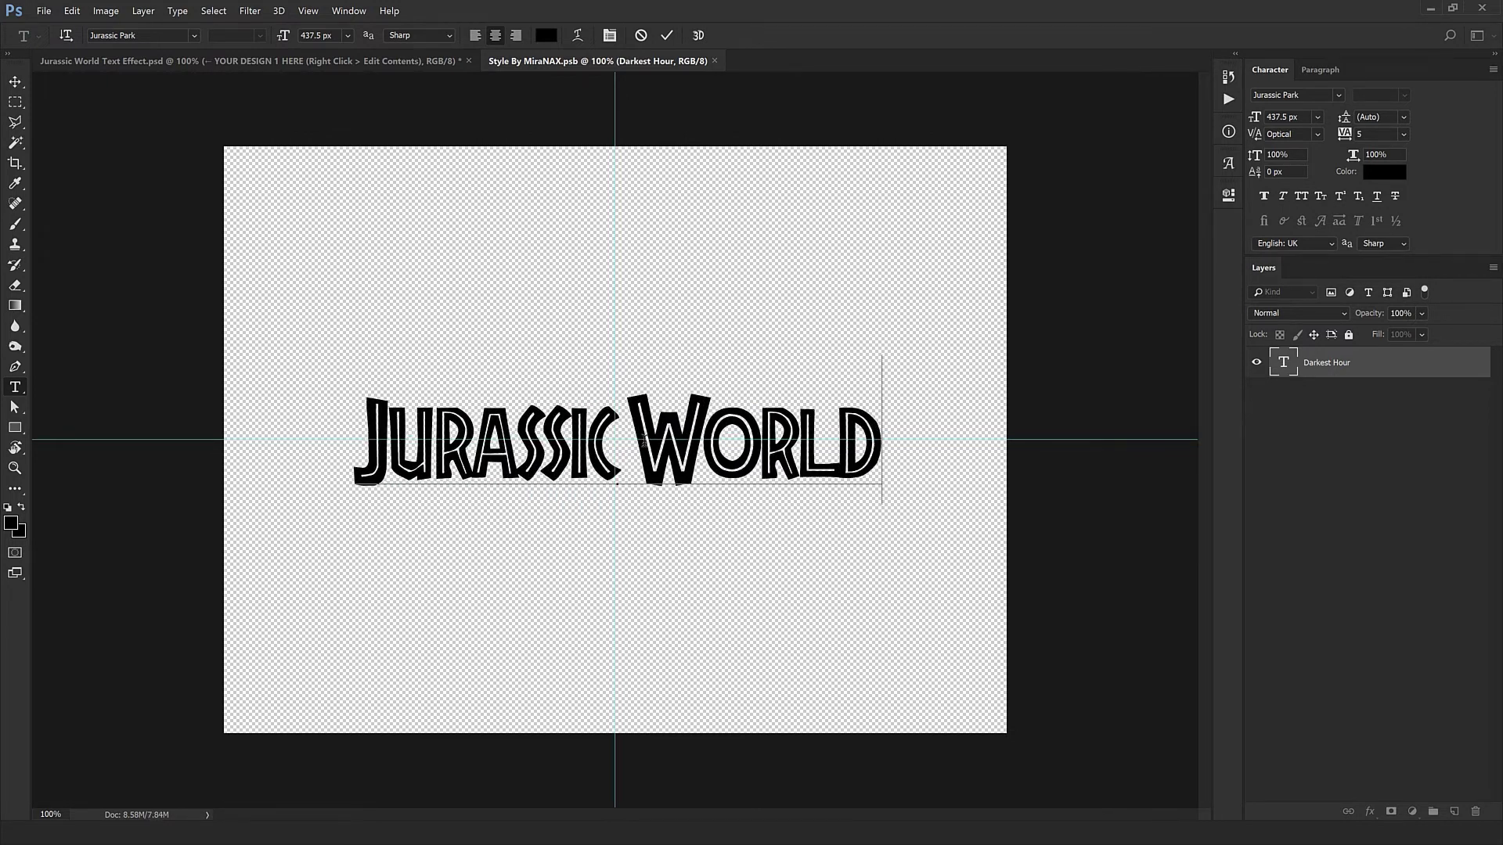
key(ctrl+Return)
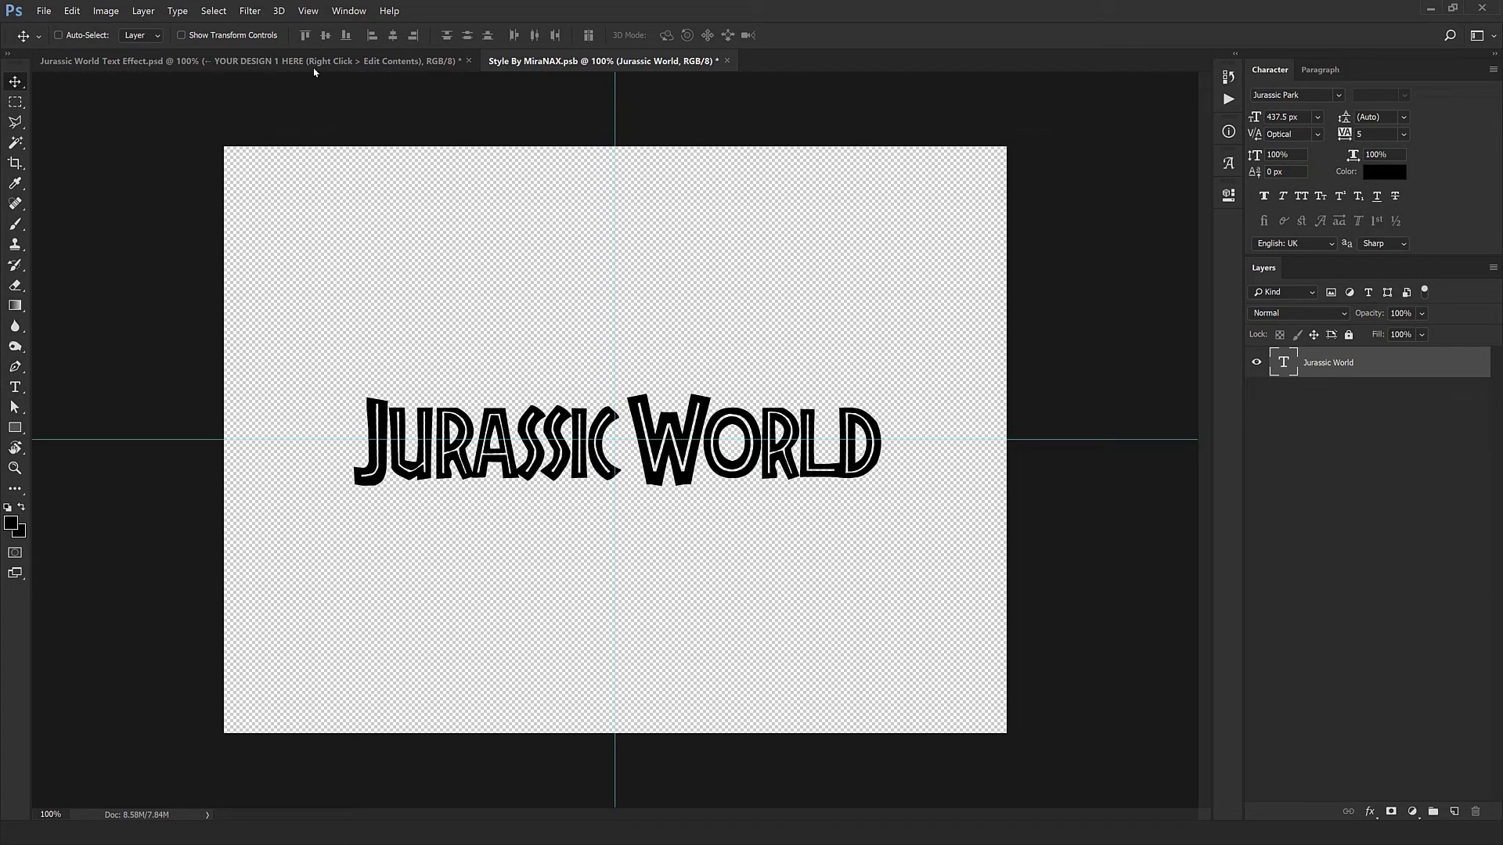
click(726, 61)
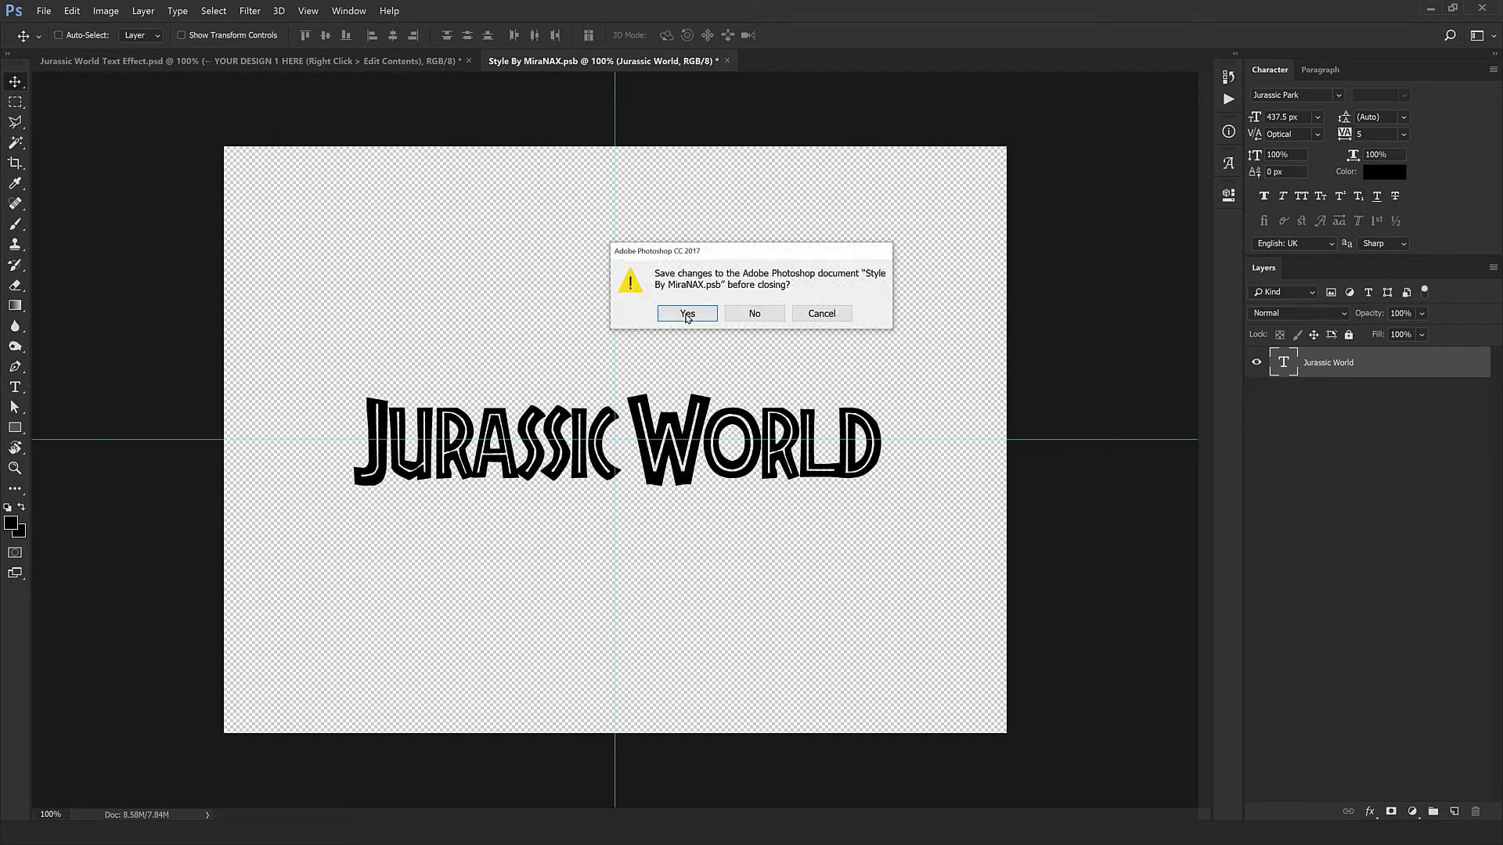
click(686, 318)
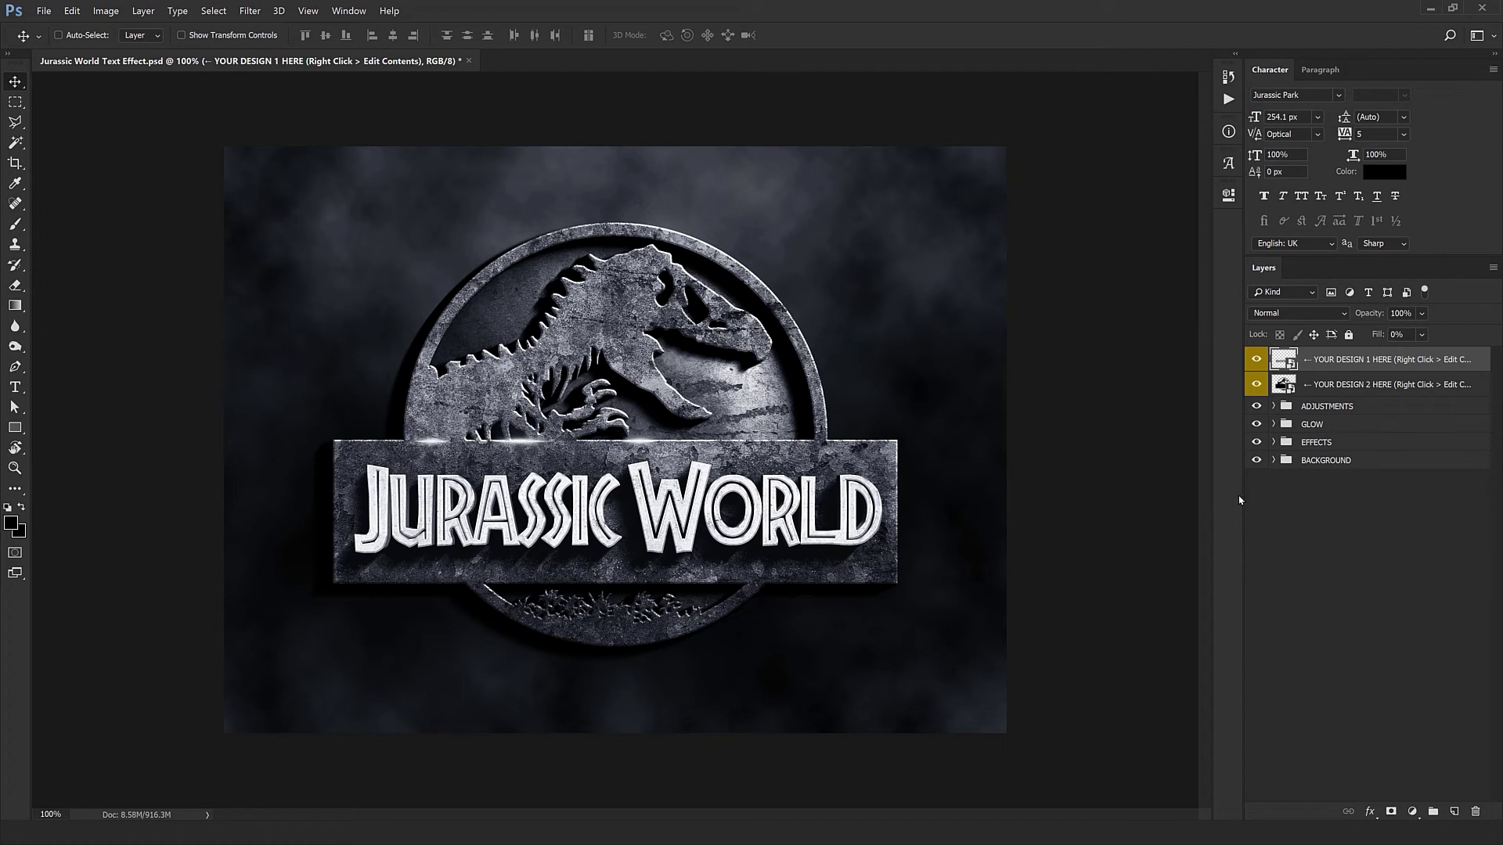
Expand the GLOW group and shift the topmost Glow layer slightly to the right along the sign's upper edge.
click(1274, 425)
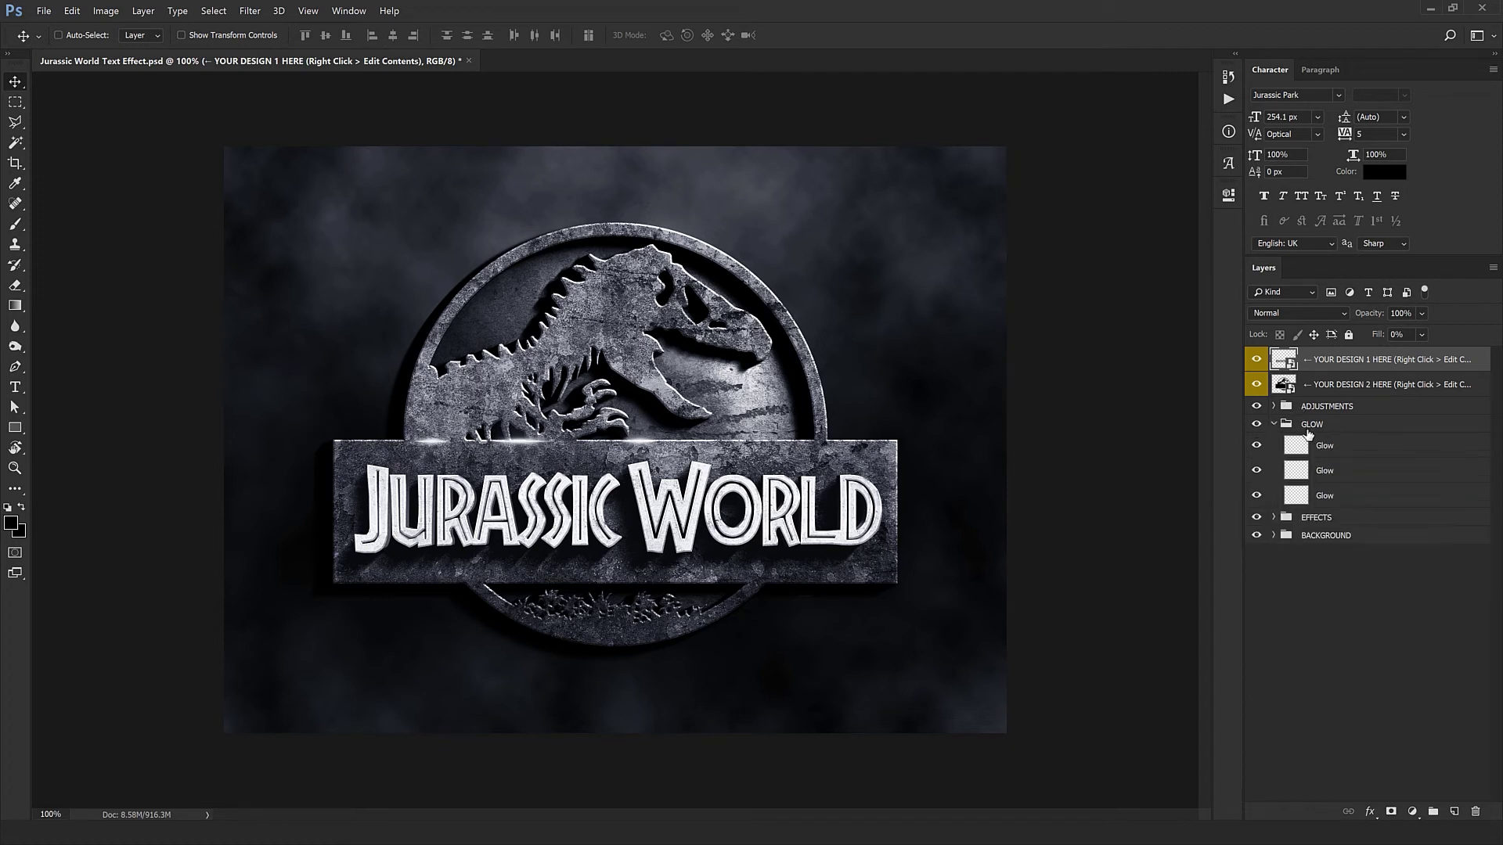
click(1337, 447)
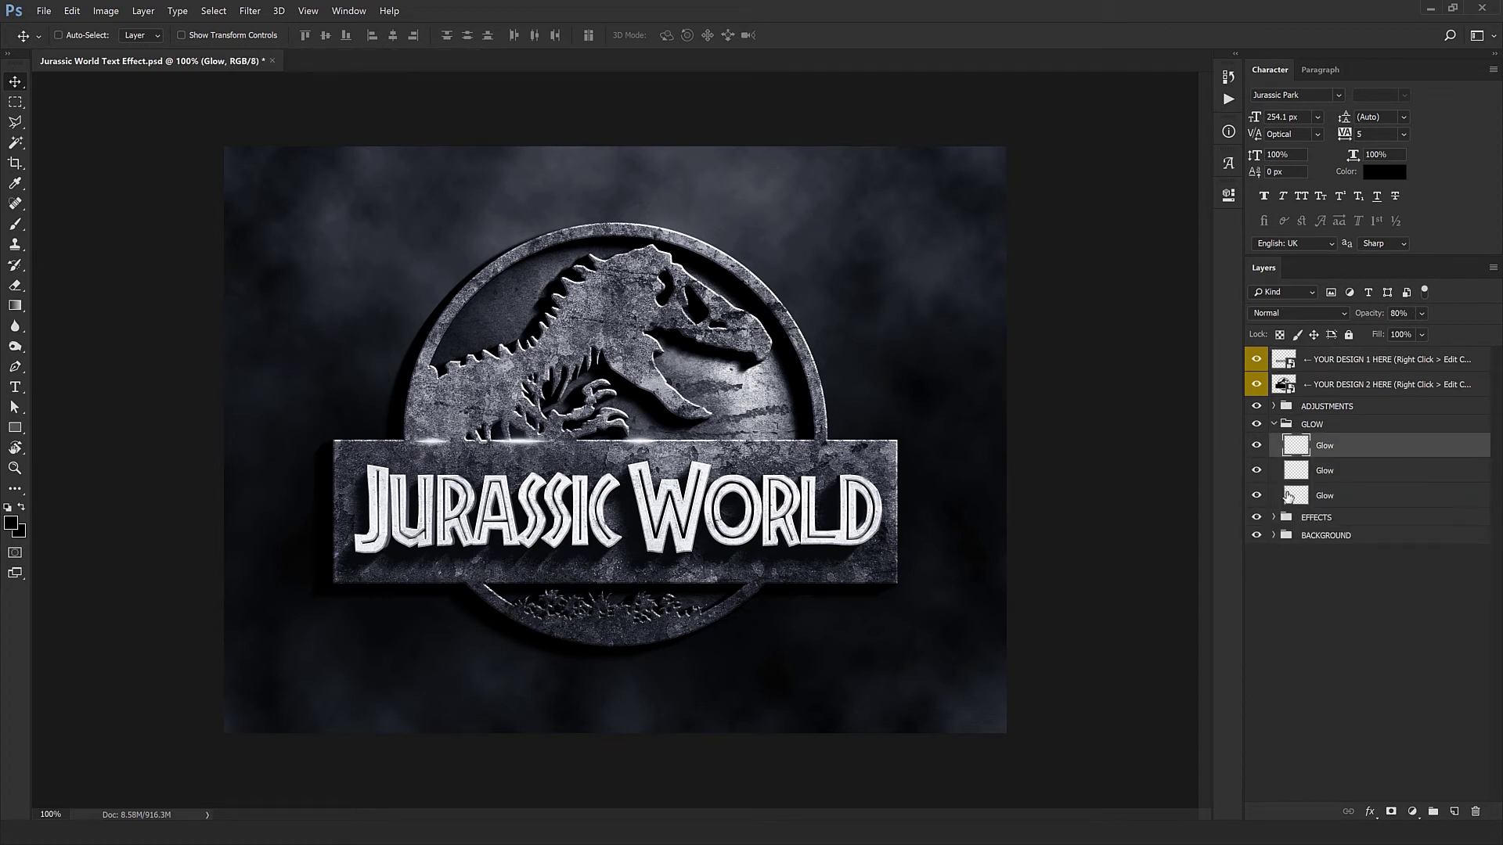
drag(620, 556, 680, 564)
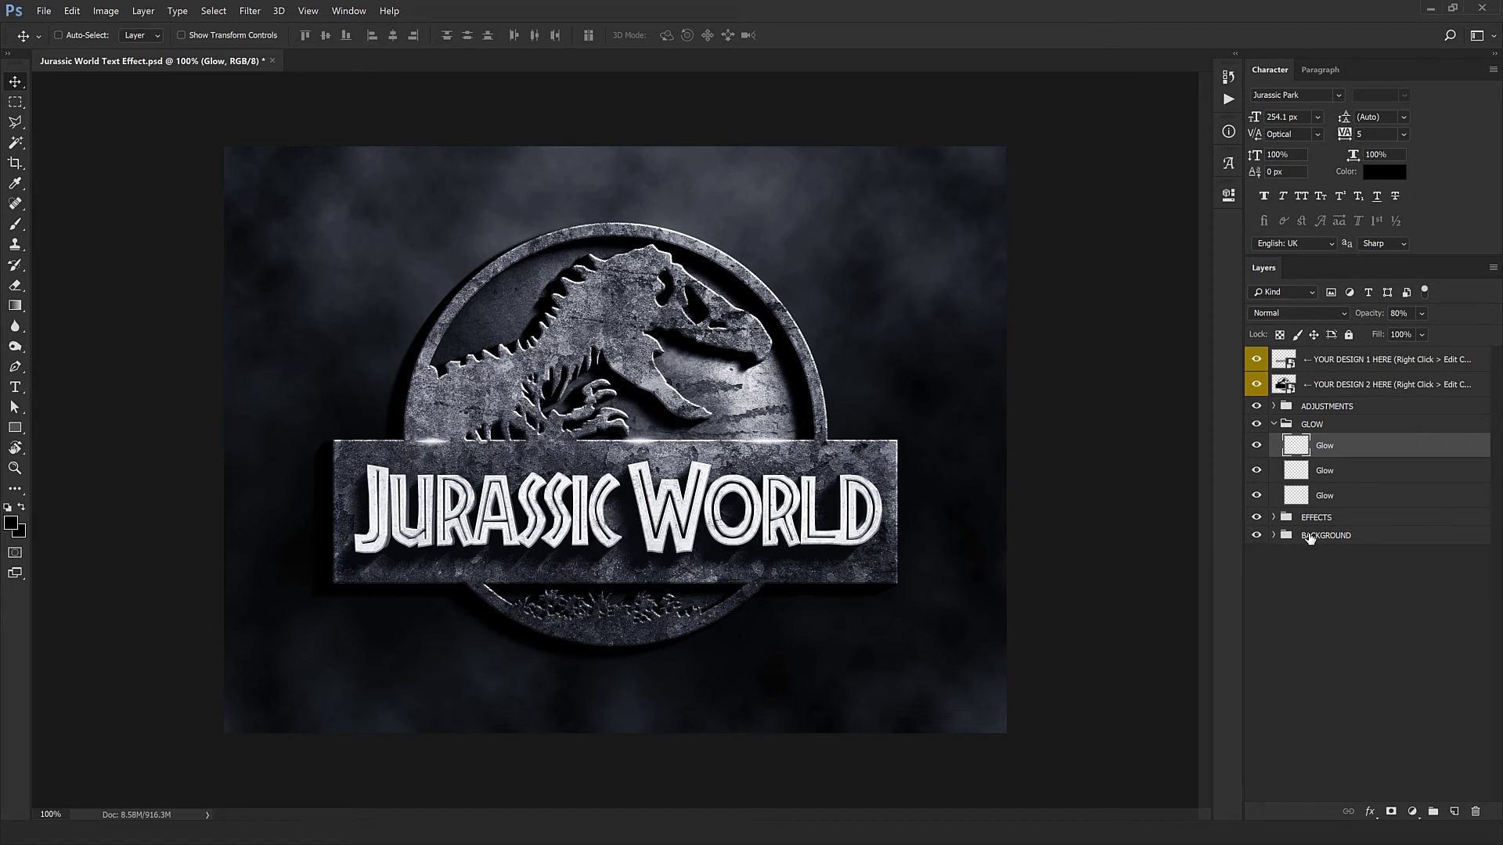
Delete one of the lower Glow layers from the GLOW group.
click(1377, 493)
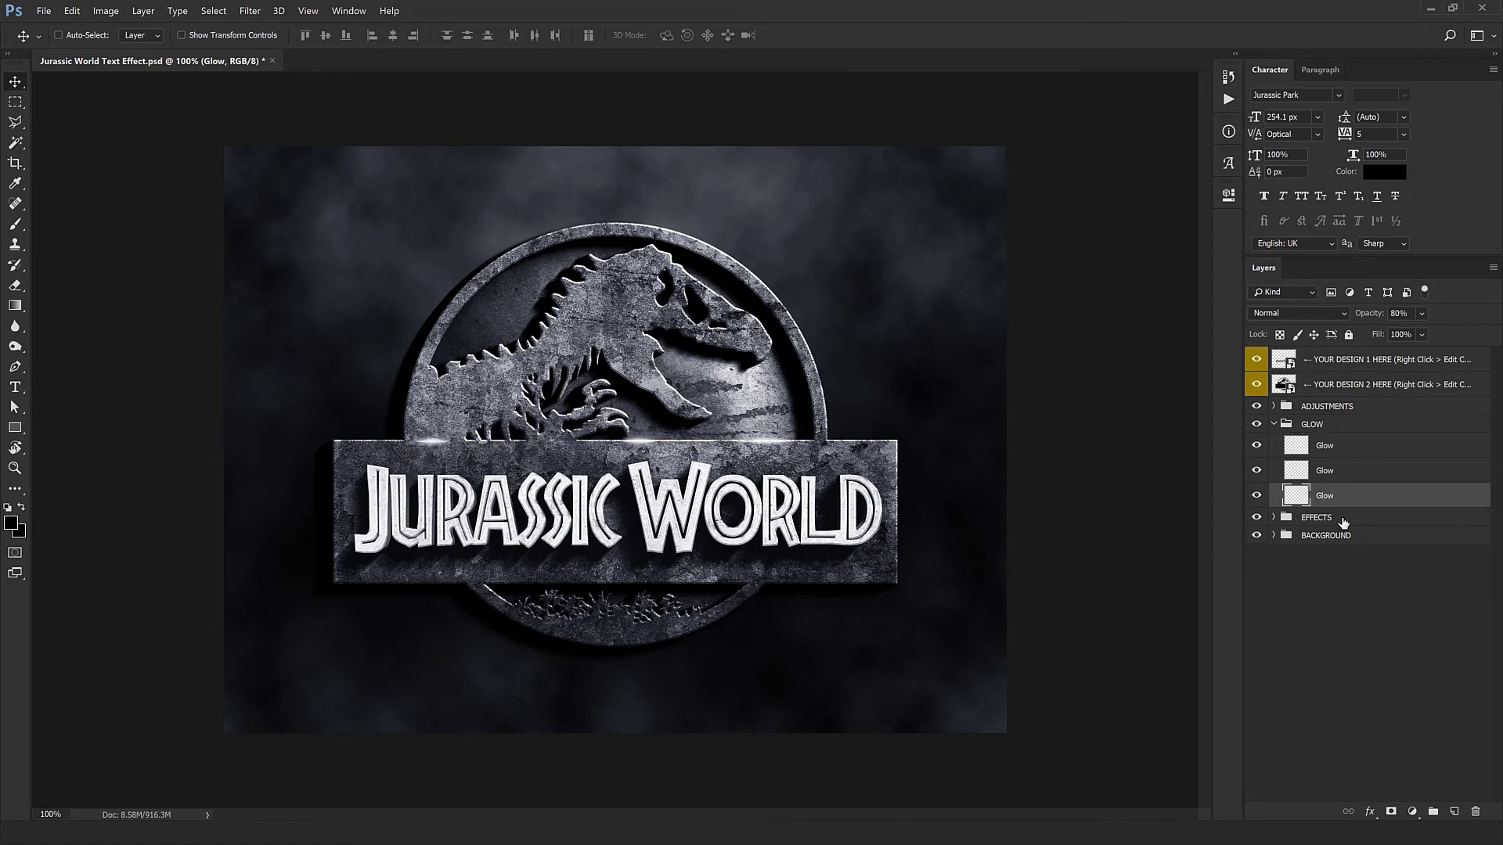
click(1347, 481)
key(Delete)
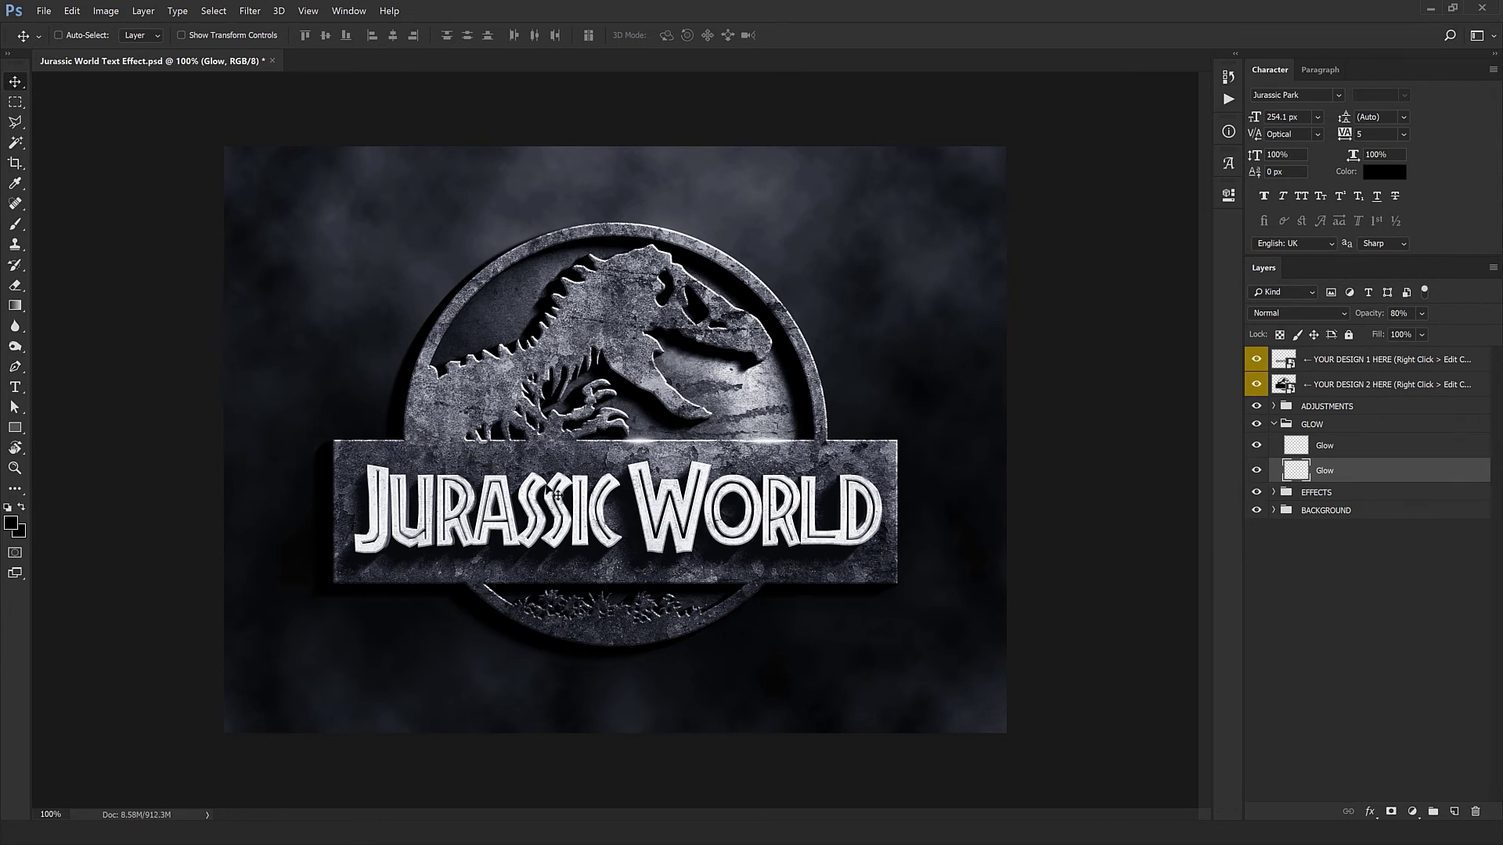
Place a copy of the top Glow layer on the ring's upper edge and warp it to follow the curve.
click(1359, 444)
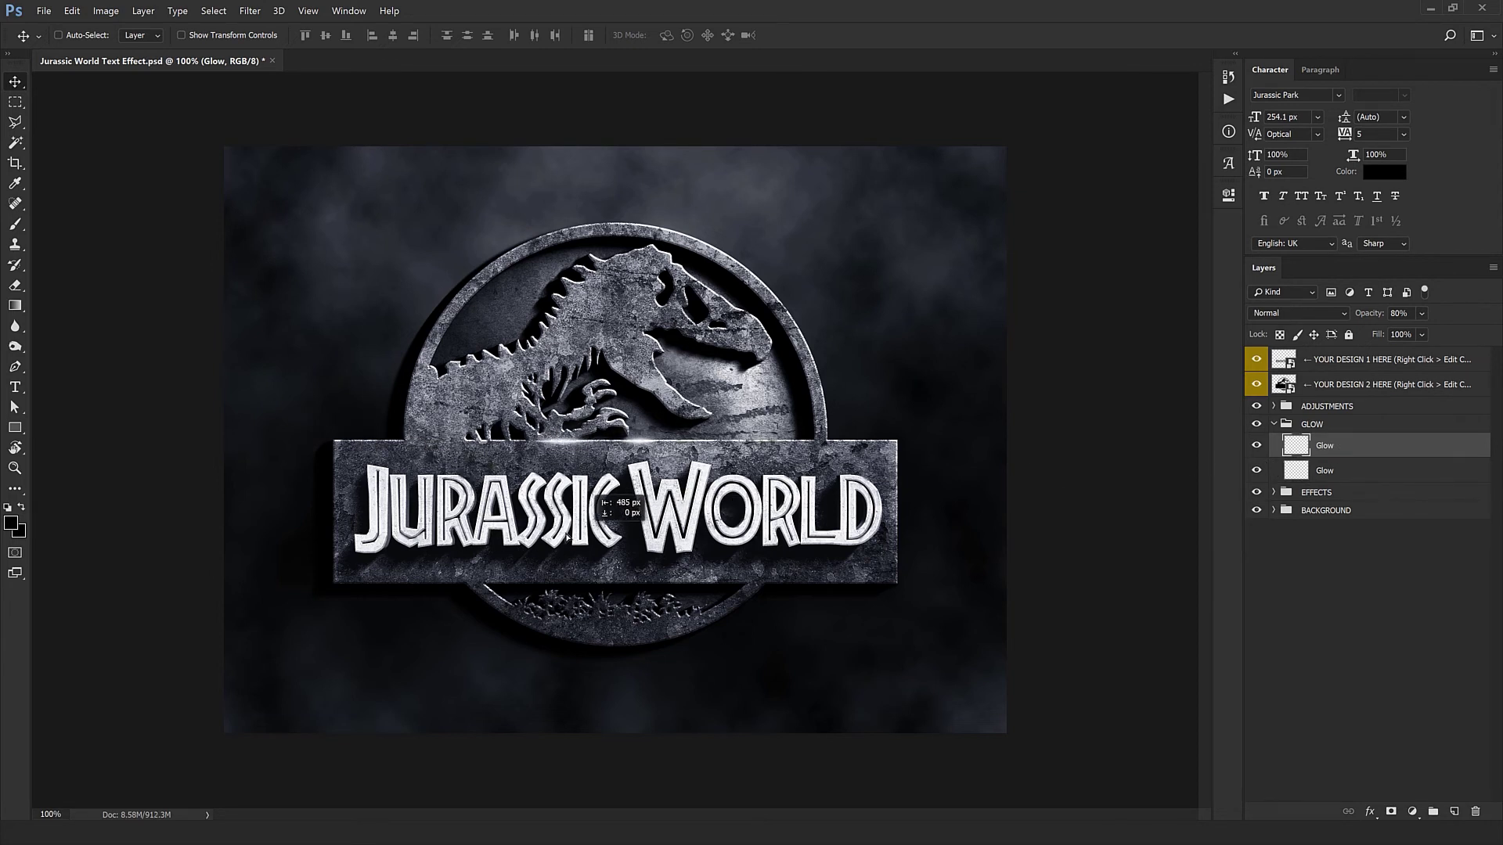
mouse_move(744, 501)
mouse_down()
mouse_move(702, 444)
mouse_move(724, 291)
mouse_up()
key(ctrl+t)
right_click(653, 227)
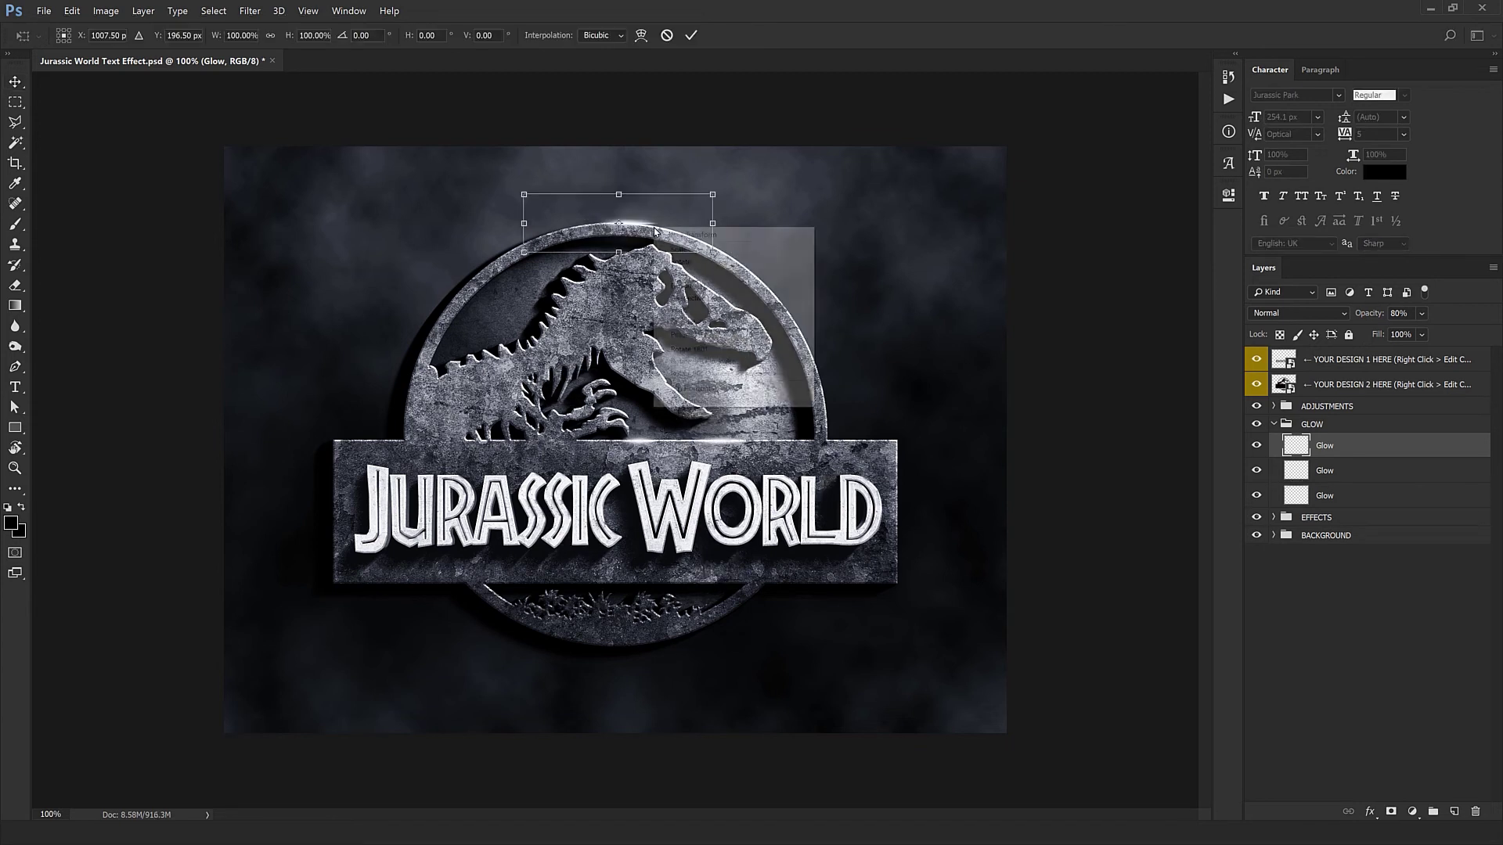
click(679, 310)
drag(632, 209, 629, 173)
mouse_move(599, 228)
mouse_down()
mouse_move(598, 214)
mouse_move(637, 217)
mouse_move(632, 262)
mouse_up()
key(Return)
Nudge the warped glow down onto the ring's rim, then delete that layer.
key(Down)
key(Down)
key(Down)
key(Down)
key(Down)
key(Down)
key(Down)
key(Down)
key(Down)
key(Down)
key(Down)
key(Down)
key(Down)
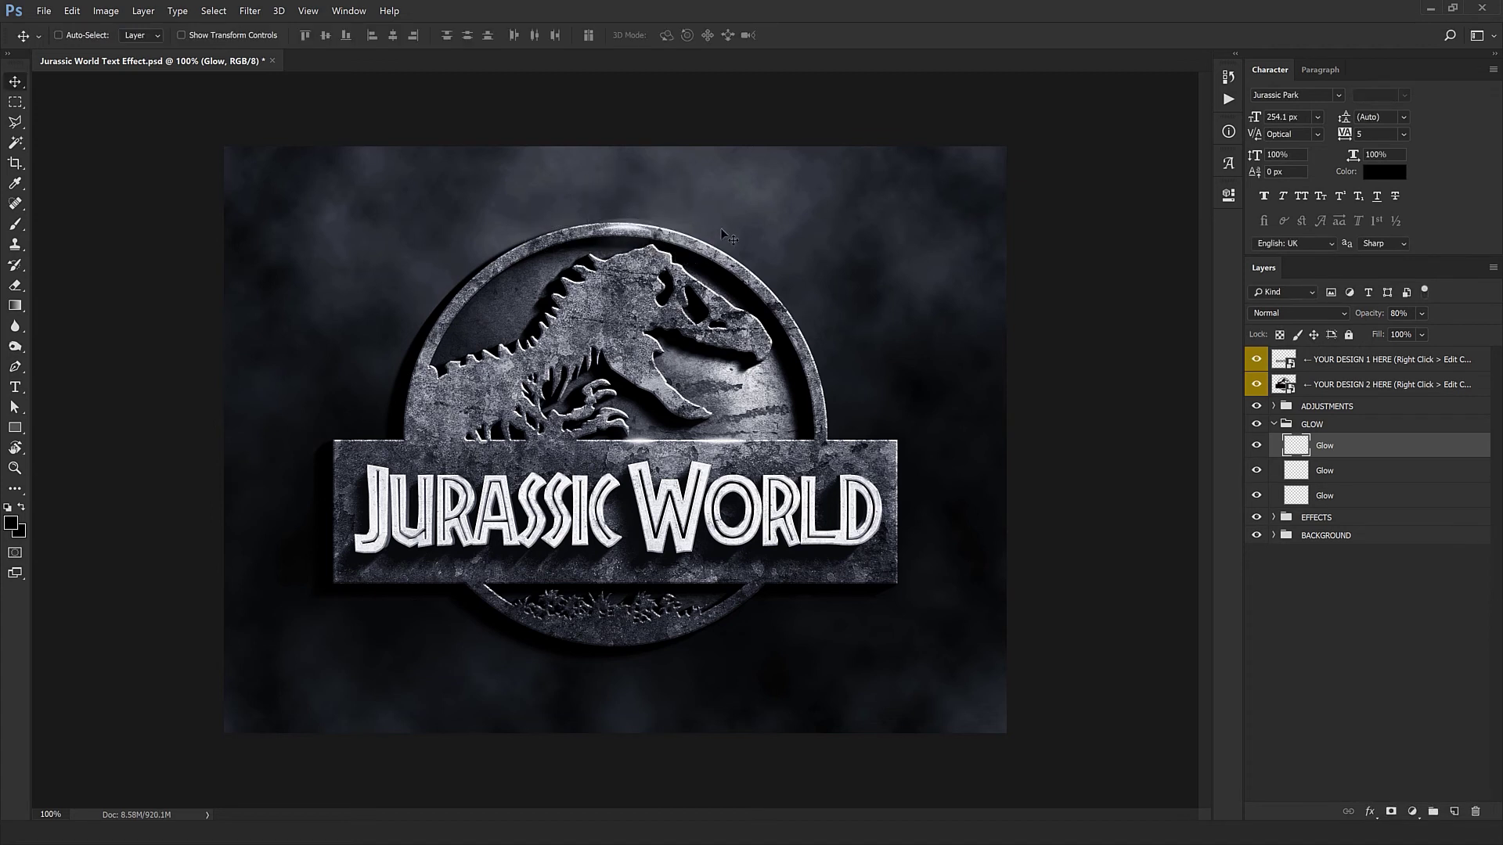
key(Delete)
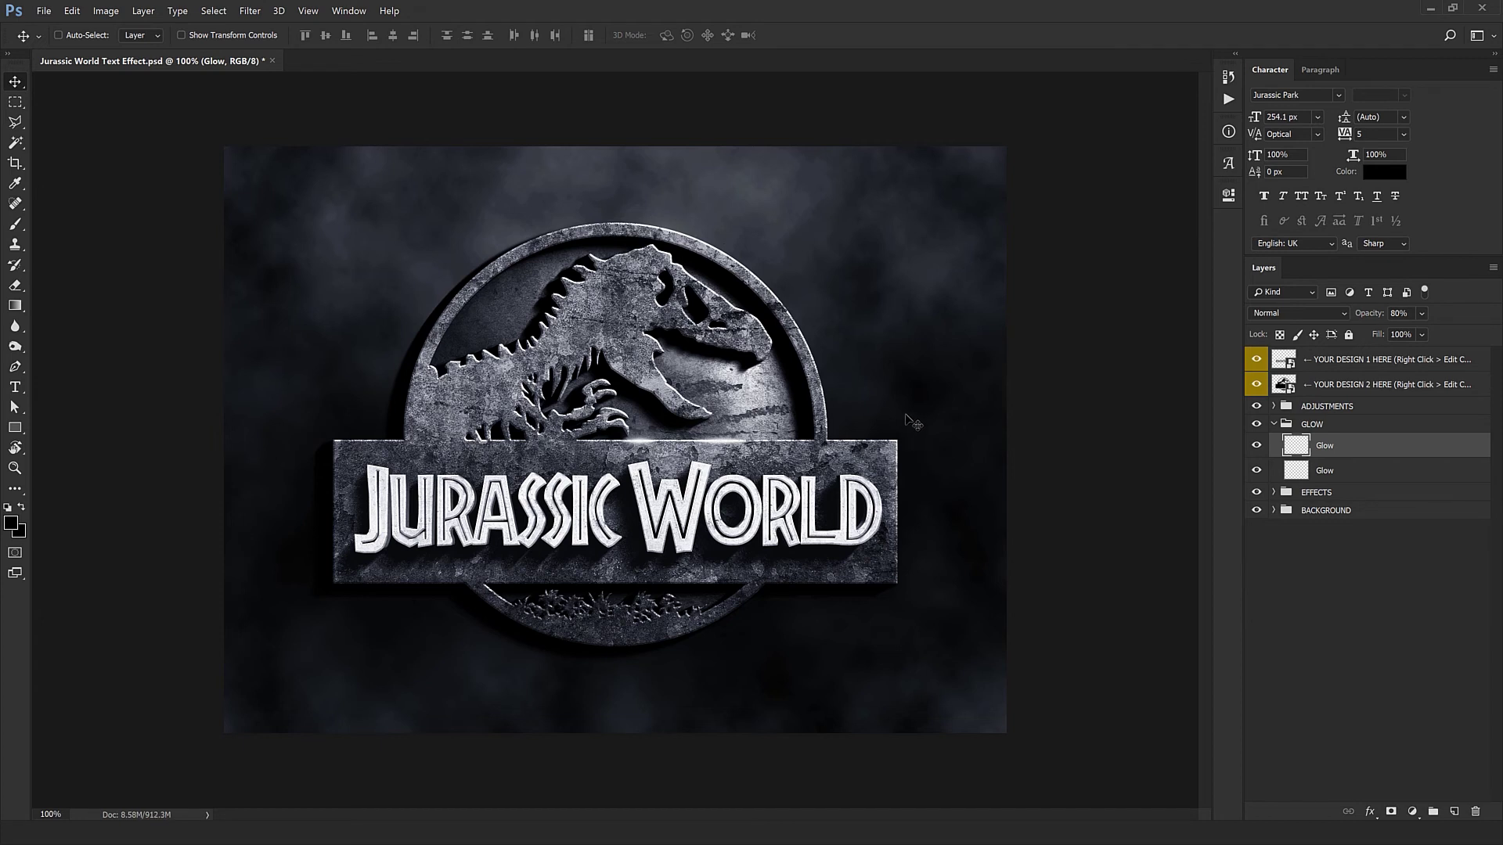
Collapse the GLOW group and hide the BACKGROUND group's Smoke, Light and Background layers to isolate the emblem on transparency.
click(1276, 427)
click(1276, 427)
click(1273, 460)
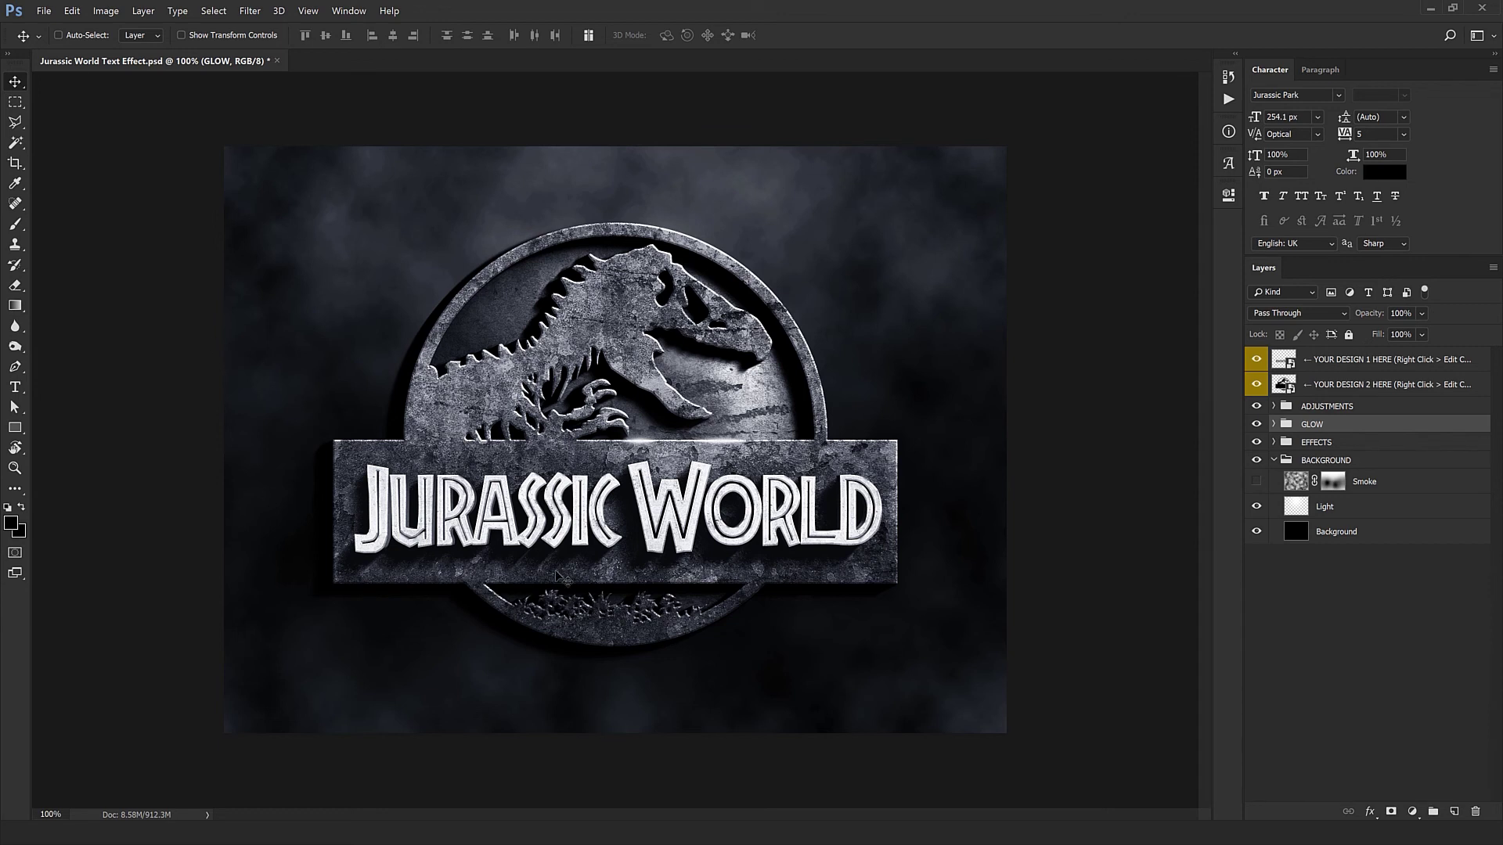
click(1256, 508)
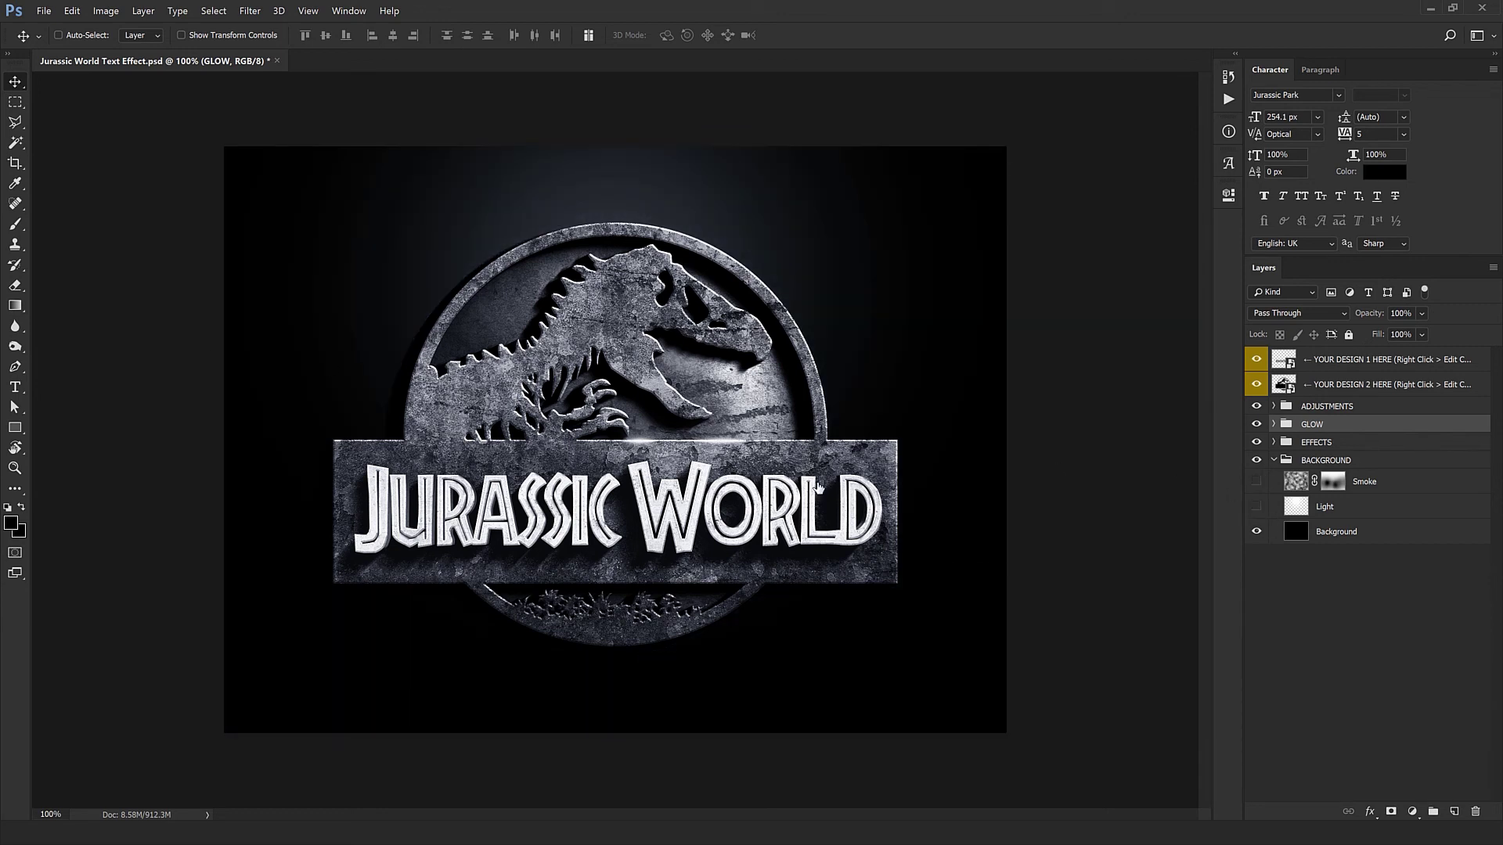
click(1256, 532)
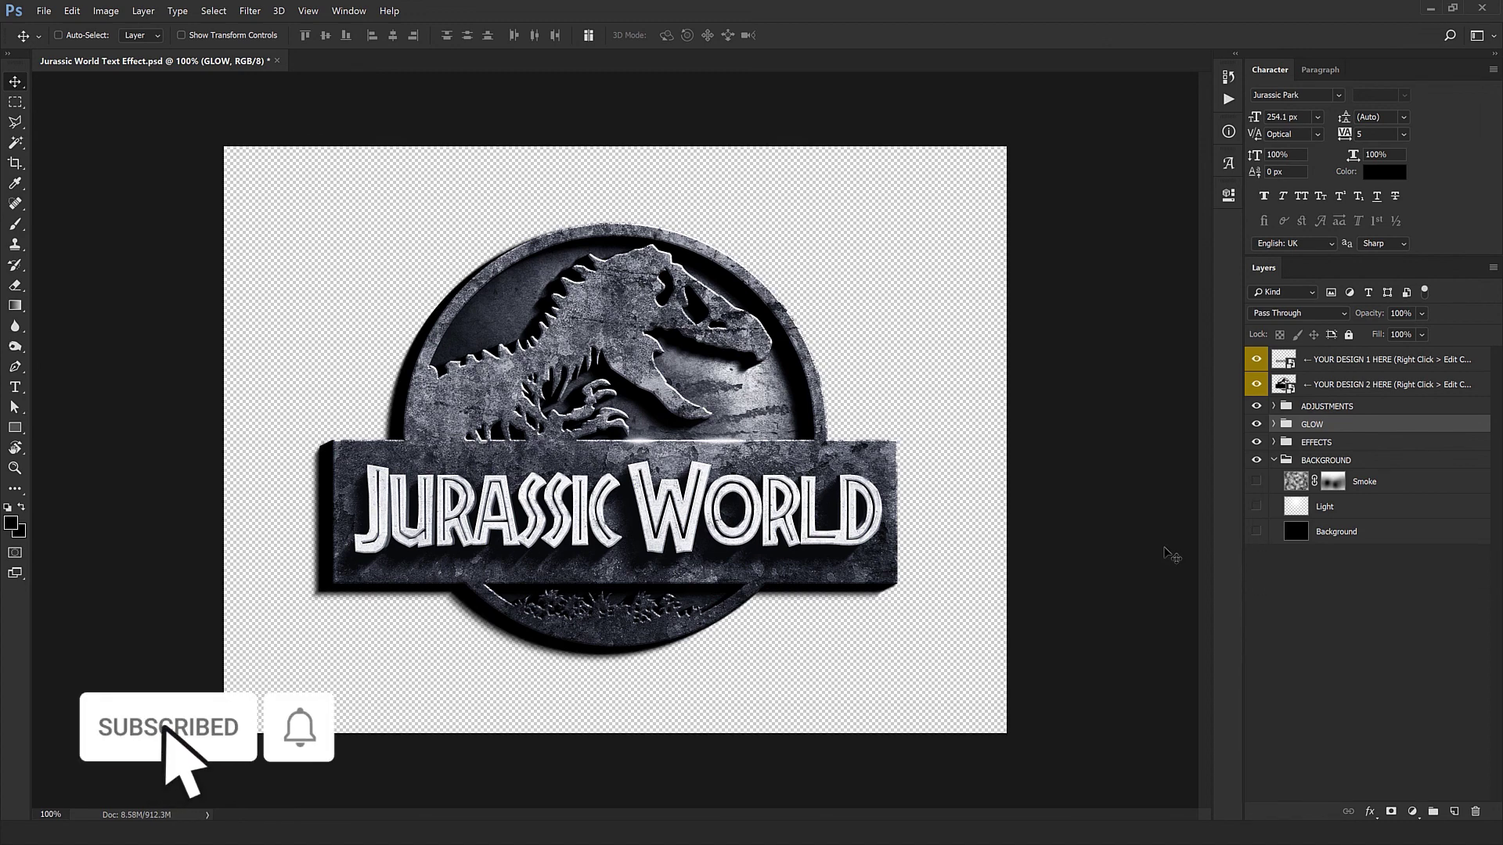
Expand the EFFECTS group and restore the visibility of the Smoke, Light and Background layers.
click(1274, 442)
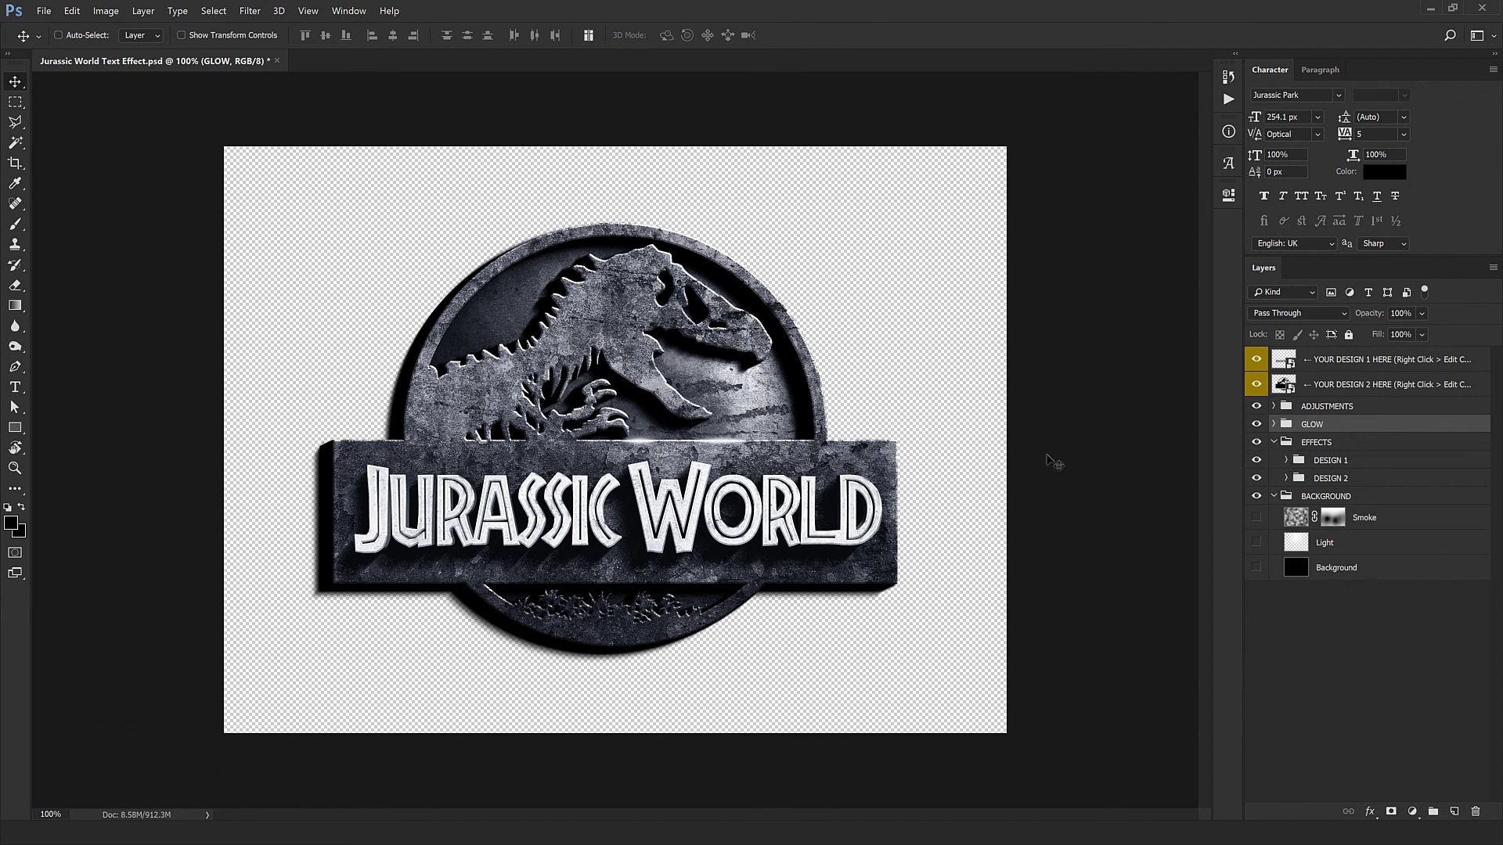
drag(1256, 568, 1258, 517)
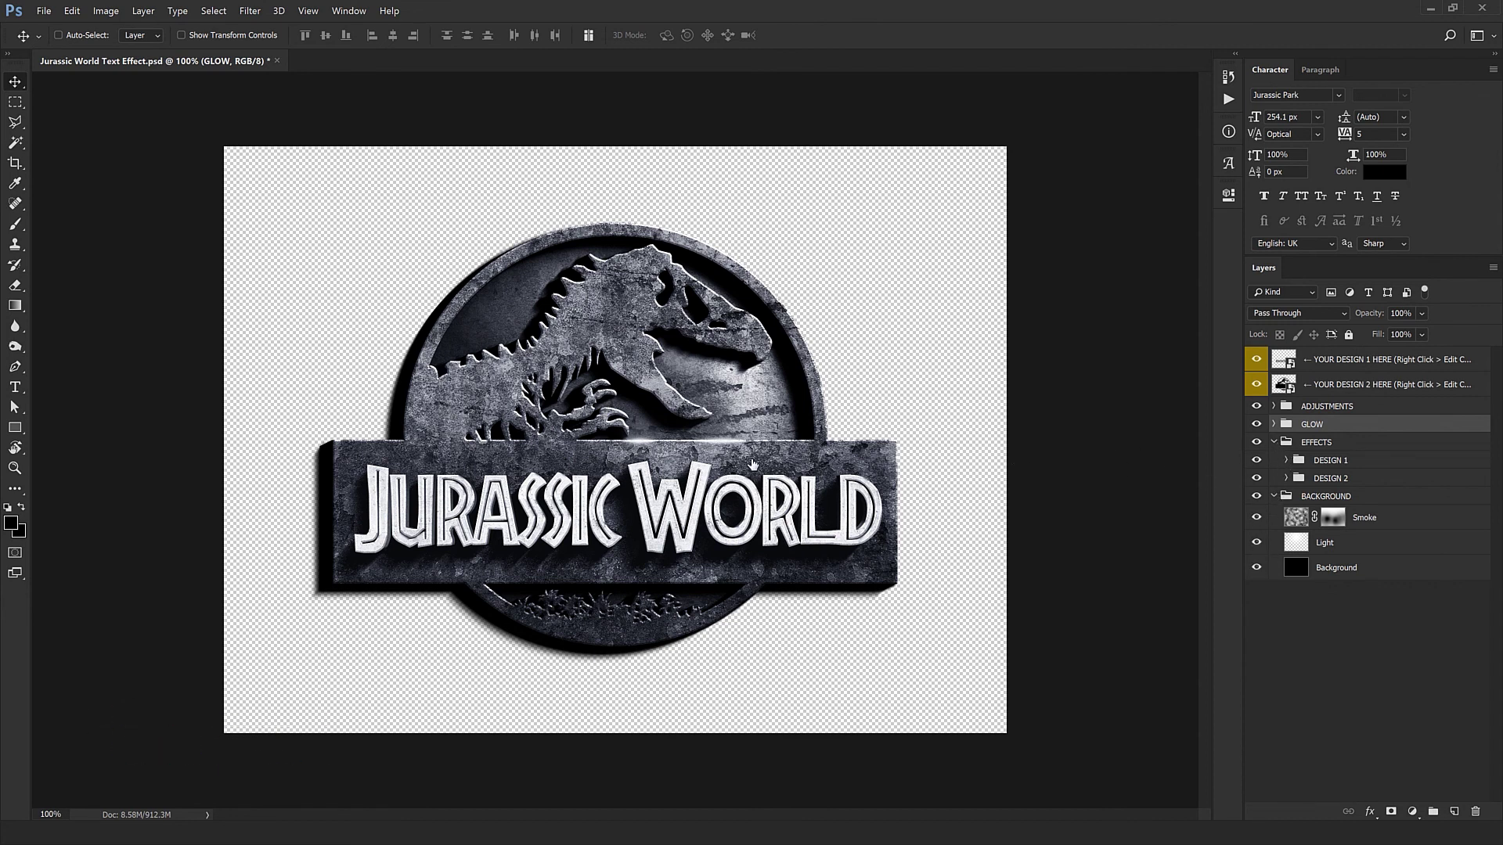